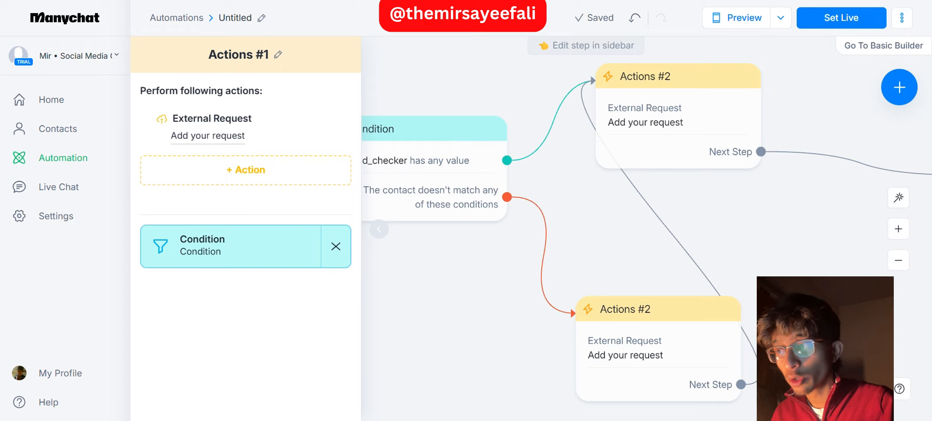
# Examine the two Actions #2 steps branching from the user_id_checker condition and view the settings of their external request.
pyautogui.moveTo(640, 265); pyautogui.dragTo(558, 189)
pyautogui.click(576, 270)
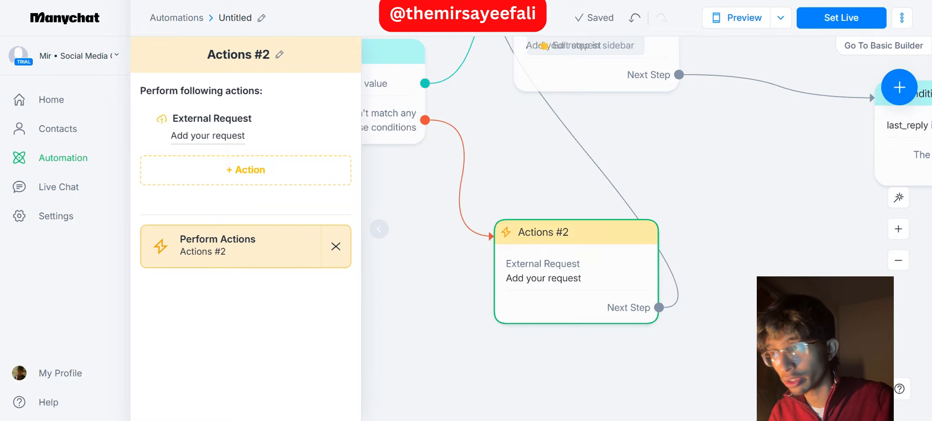
pyautogui.click(554, 187)
pyautogui.moveTo(554, 187); pyautogui.dragTo(568, 282)
pyautogui.click(608, 137)
pyautogui.moveTo(472, 297); pyautogui.dragTo(478, 229)
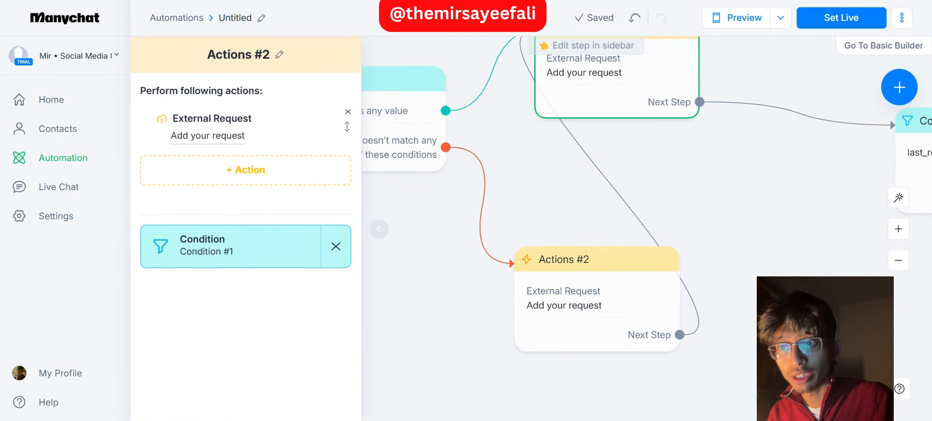
pyautogui.click(208, 136)
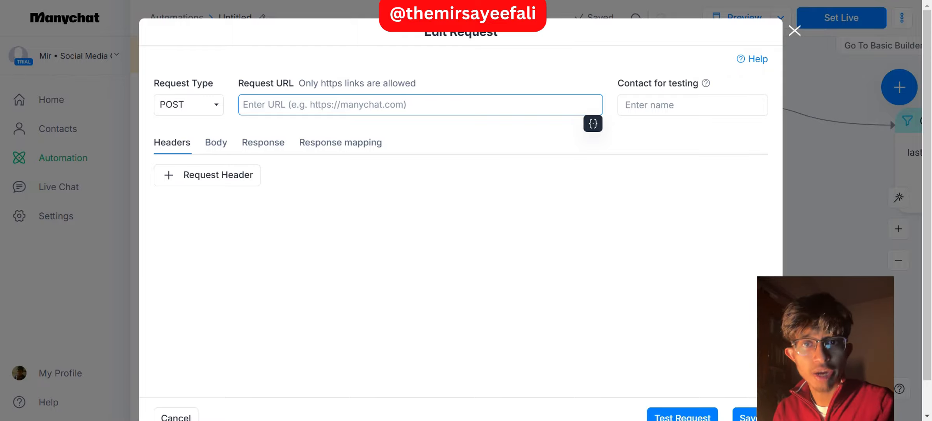
pyautogui.press('Escape')
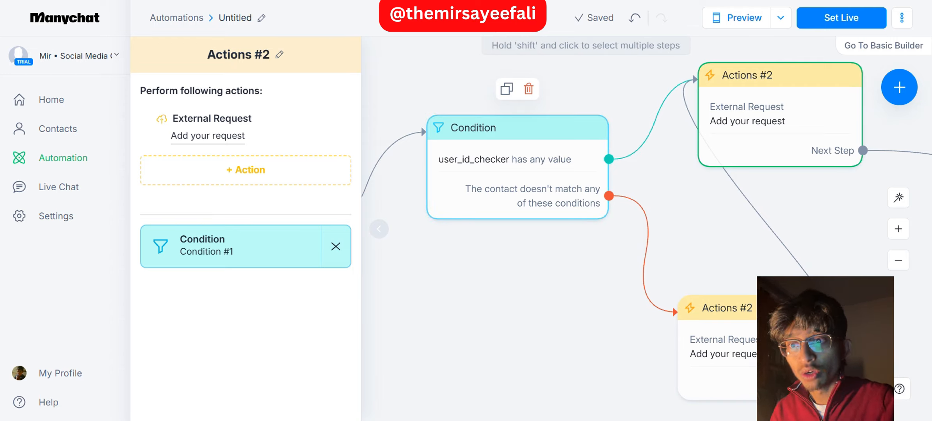
# Review the flow from Actions #2 through Condition #1 and Actions #3 to the Instagram message.
pyautogui.moveTo(760, 113); pyautogui.dragTo(803, 110)
pyautogui.hscroll(1, 802, 110)
pyautogui.hscroll(8, 644, 234)
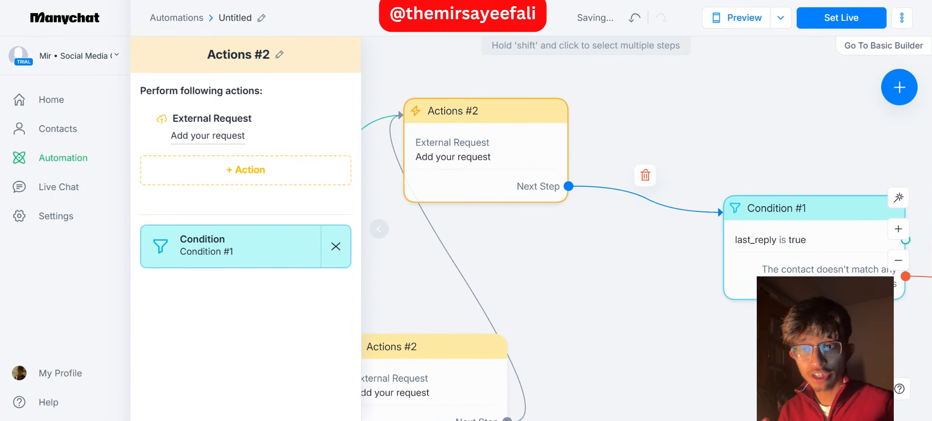
pyautogui.hscroll(3, 644, 234)
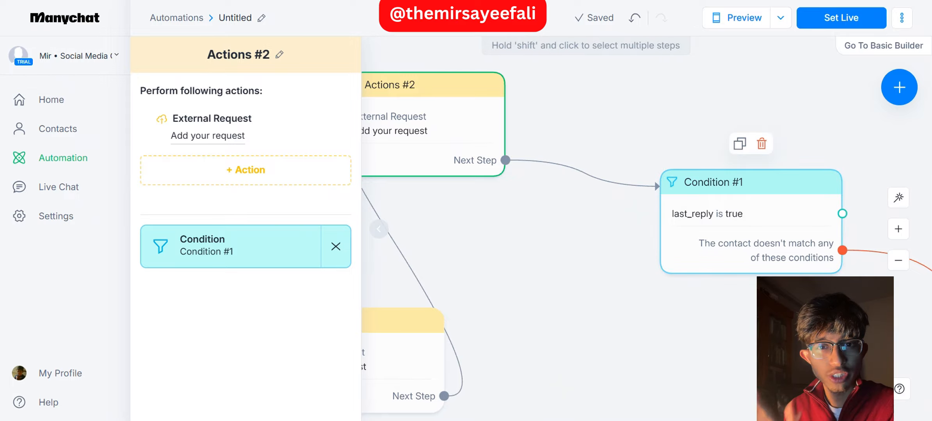
pyautogui.moveTo(646, 172); pyautogui.dragTo(396, 106)
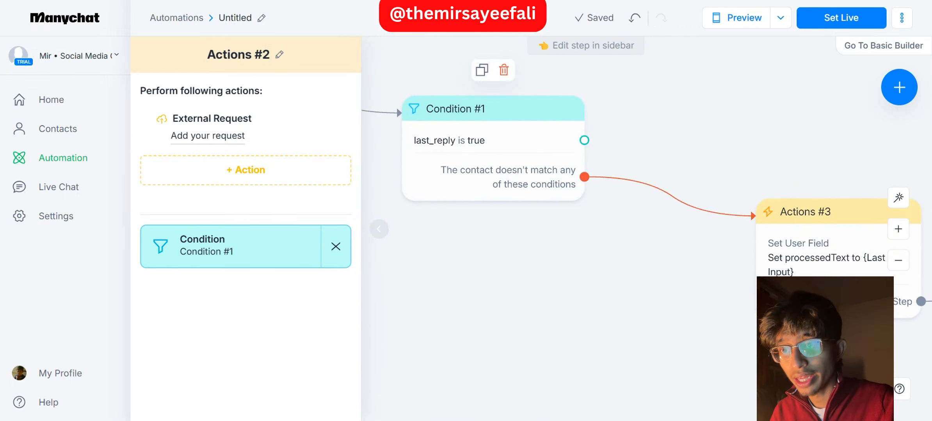
pyautogui.moveTo(546, 234); pyautogui.dragTo(491, 221)
pyautogui.moveTo(624, 226); pyautogui.dragTo(829, 283)
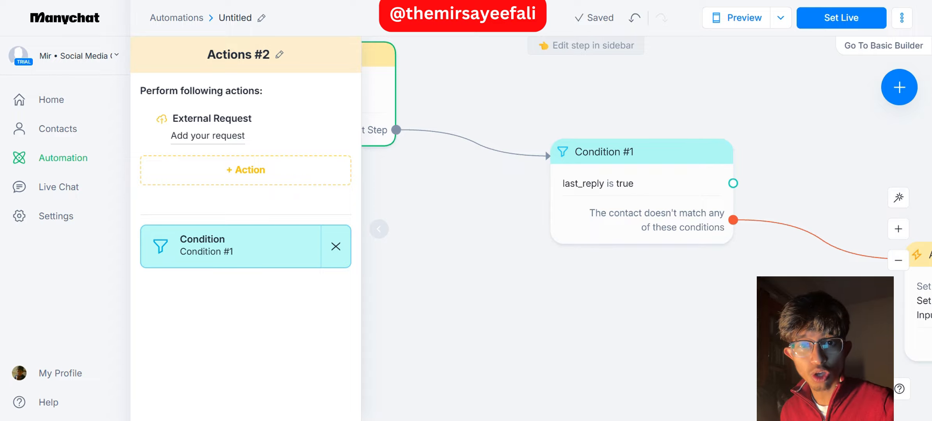
pyautogui.moveTo(544, 149); pyautogui.dragTo(359, 70)
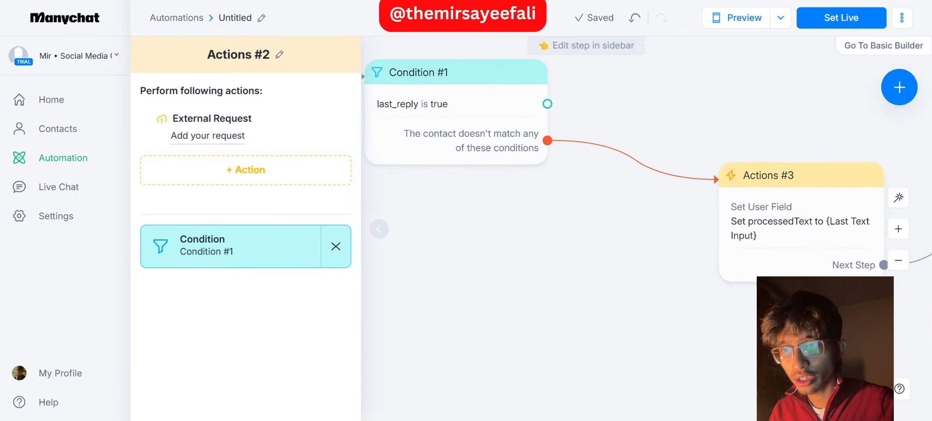
pyautogui.moveTo(765, 125); pyautogui.dragTo(365, 79)
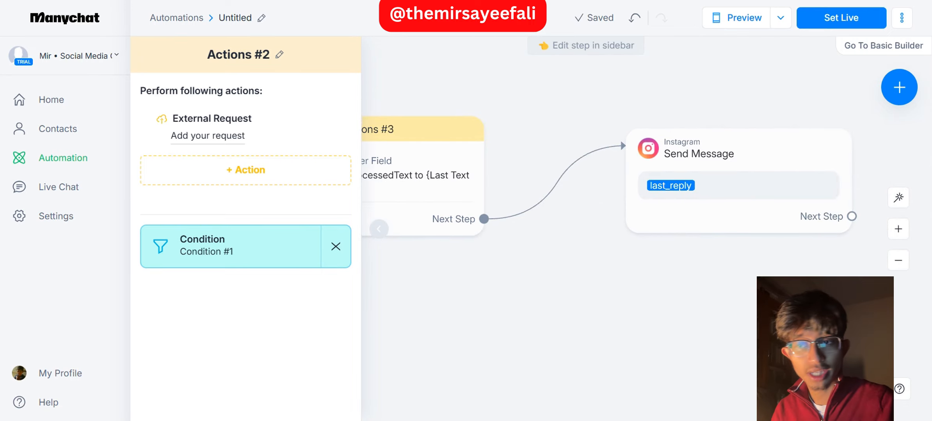
pyautogui.moveTo(621, 139); pyautogui.dragTo(858, 153)
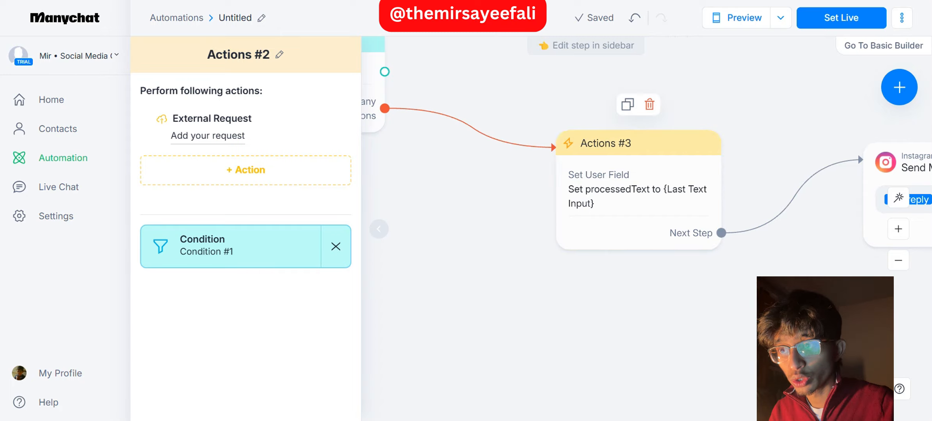
# Inspect the user field and value set in Actions #3 and how the step connects to Condition #1 and the Instagram message.
pyautogui.moveTo(640, 273); pyautogui.dragTo(779, 279)
pyautogui.click(776, 207)
pyautogui.click(244, 144)
pyautogui.moveTo(340, 184); pyautogui.dragTo(249, 185)
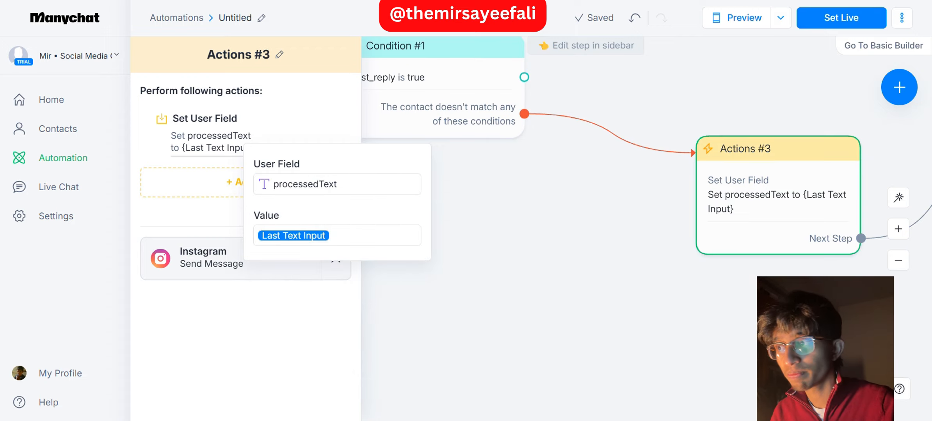
pyautogui.moveTo(476, 168); pyautogui.dragTo(568, 251)
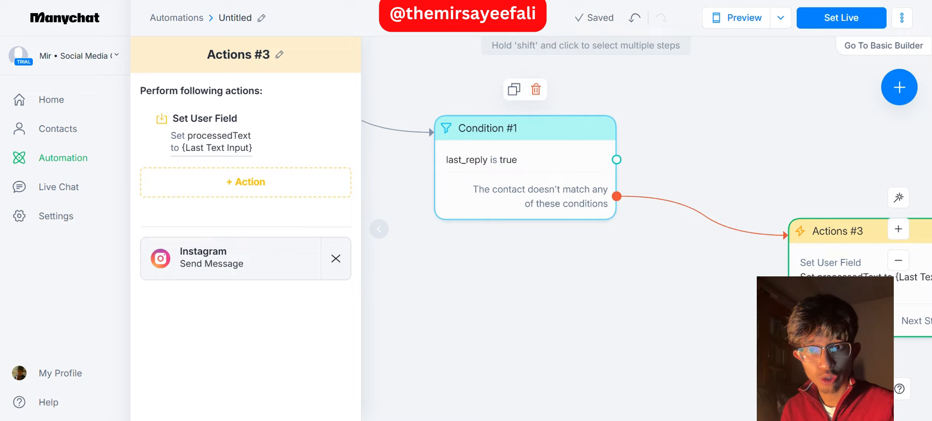
pyautogui.hscroll(5, 653, 234)
pyautogui.scroll(-1, 654, 234)
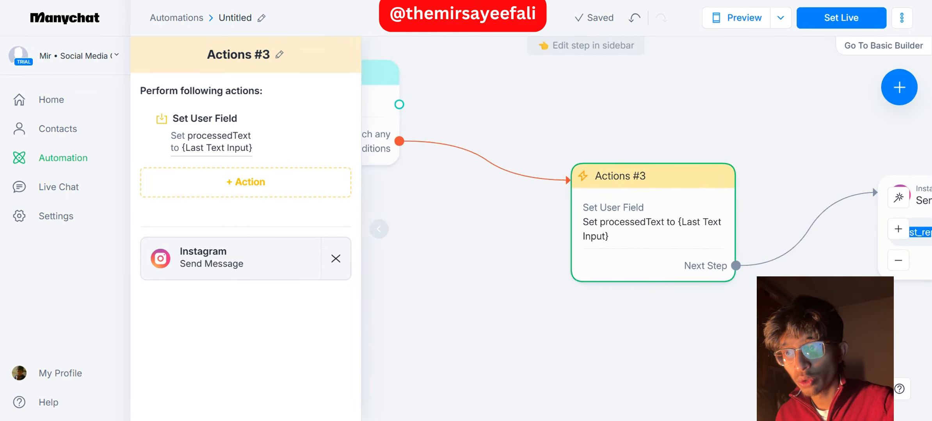
pyautogui.hscroll(5, 640, 203)
pyautogui.scroll(-1, 640, 203)
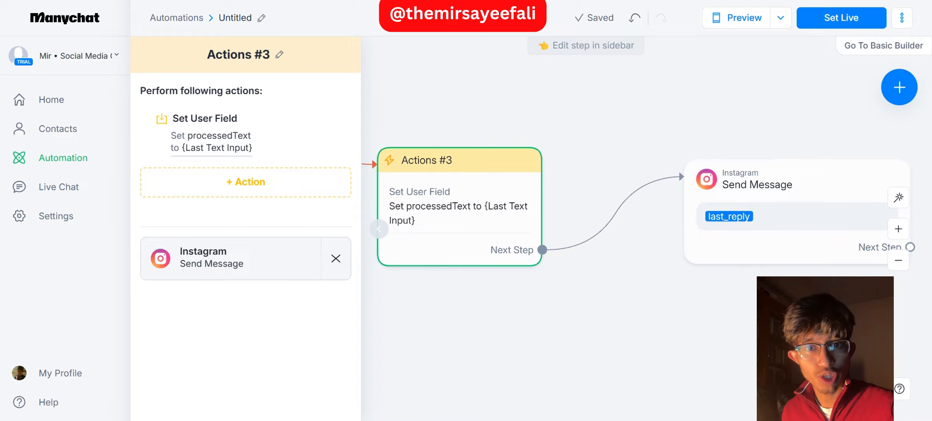
pyautogui.hscroll(-8, 640, 234)
pyautogui.scroll(3, 640, 234)
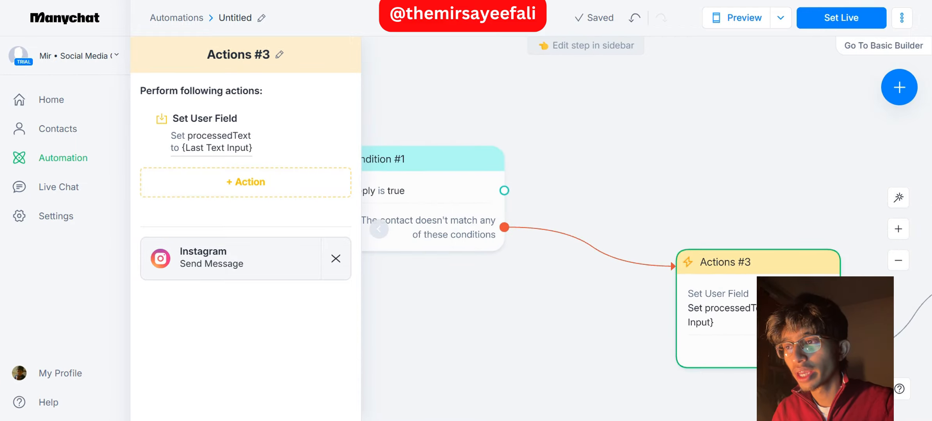
pyautogui.click(504, 190)
pyautogui.click(717, 124)
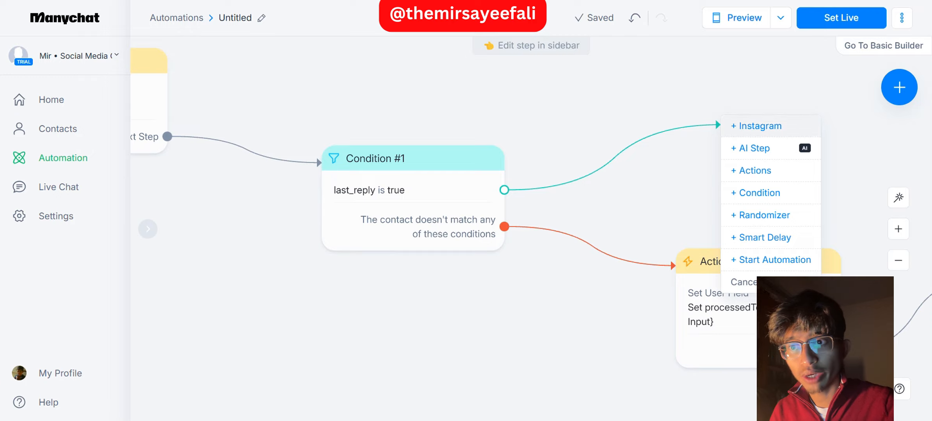
pyautogui.click(759, 193)
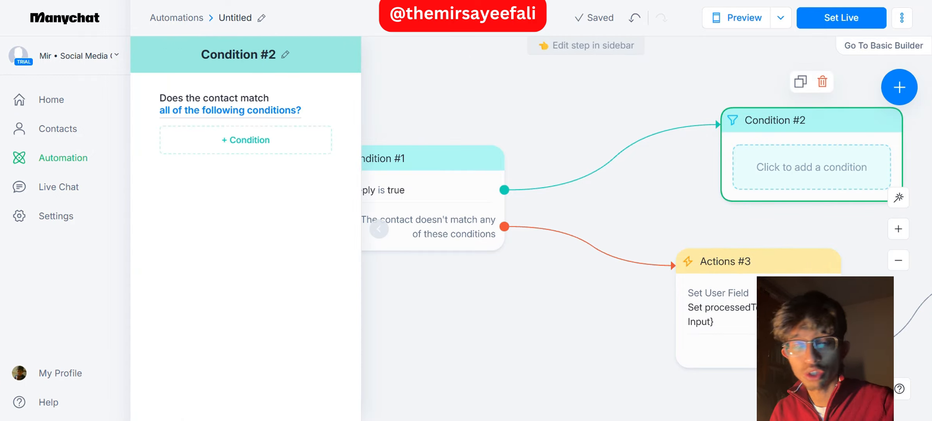
pyautogui.press('Delete')
pyautogui.moveTo(585, 172); pyautogui.dragTo(720, 165)
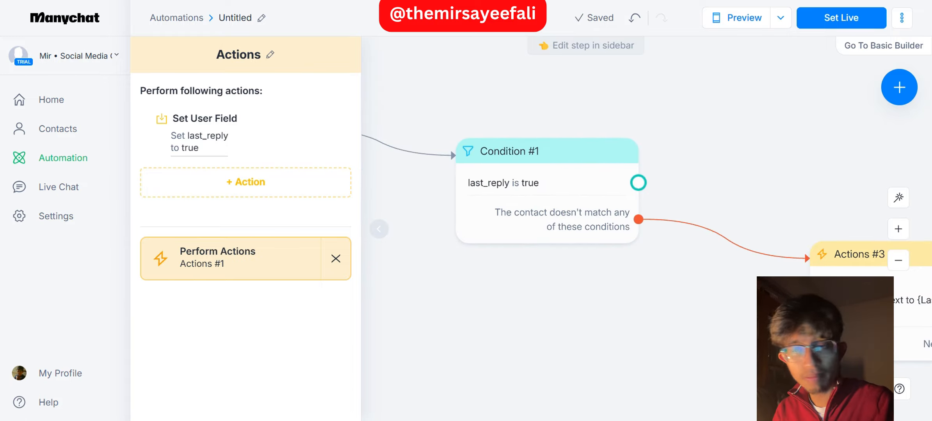
# Add an Actions step to the last_reply is true branch of Condition #1 and give it an External Request action.
pyautogui.moveTo(638, 183); pyautogui.dragTo(700, 174)
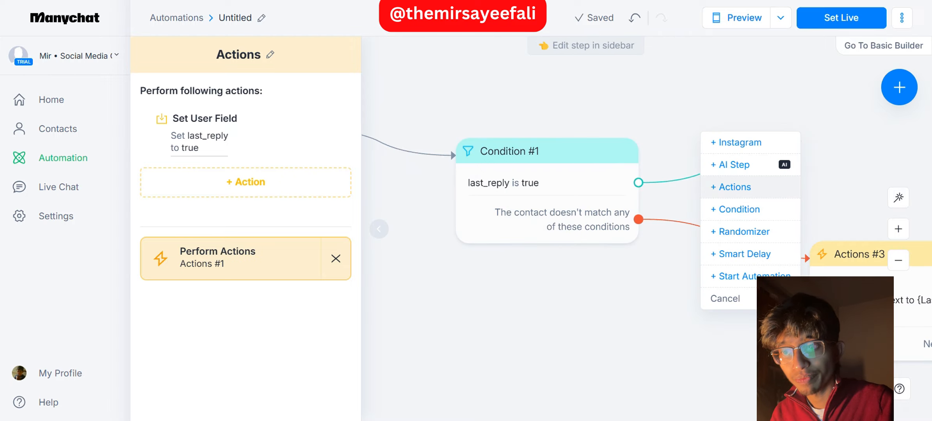
pyautogui.click(734, 186)
pyautogui.click(250, 117)
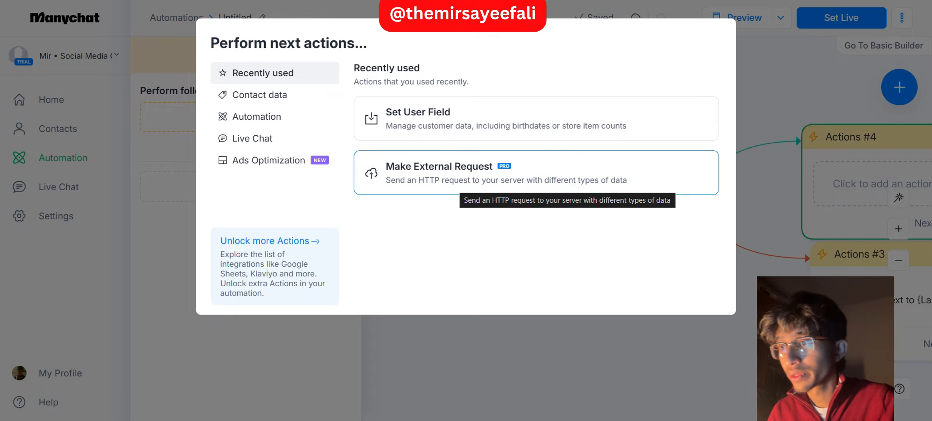
pyautogui.click(449, 181)
pyautogui.moveTo(722, 199); pyautogui.dragTo(528, 180)
pyautogui.moveTo(663, 118); pyautogui.dragTo(694, 90)
pyautogui.click(246, 171)
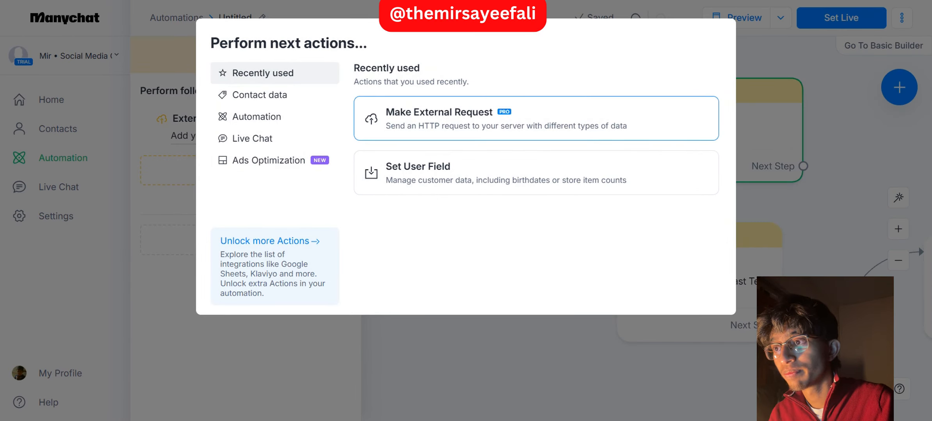
pyautogui.click(448, 119)
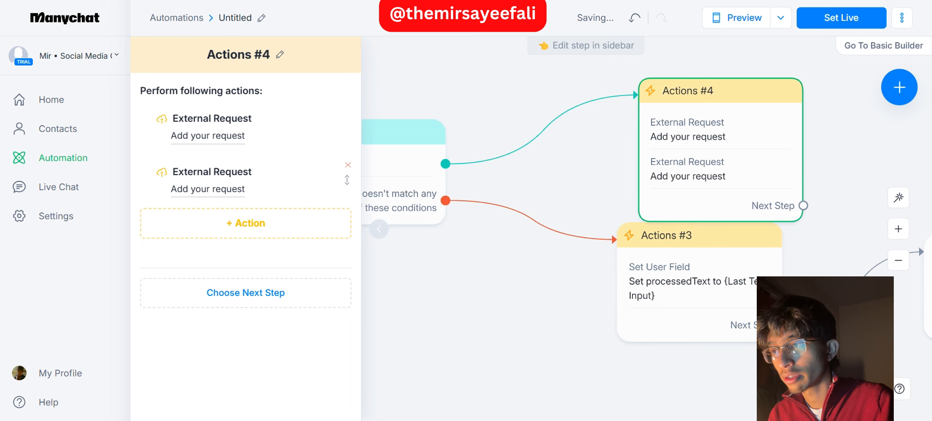
pyautogui.click(348, 165)
pyautogui.click(595, 61)
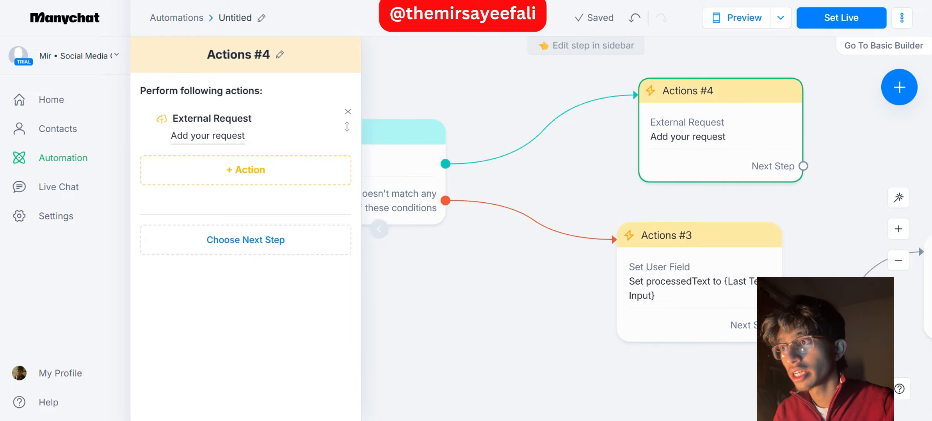
# Copy the web app URL from the Apps Script deployment into the request URL of the Actions #4 external request.
pyautogui.click(208, 136)
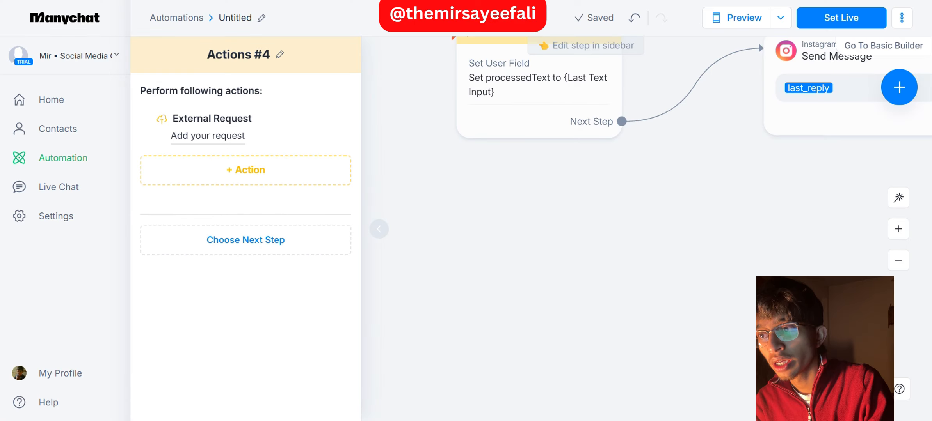
pyautogui.scroll(6, 560, 180)
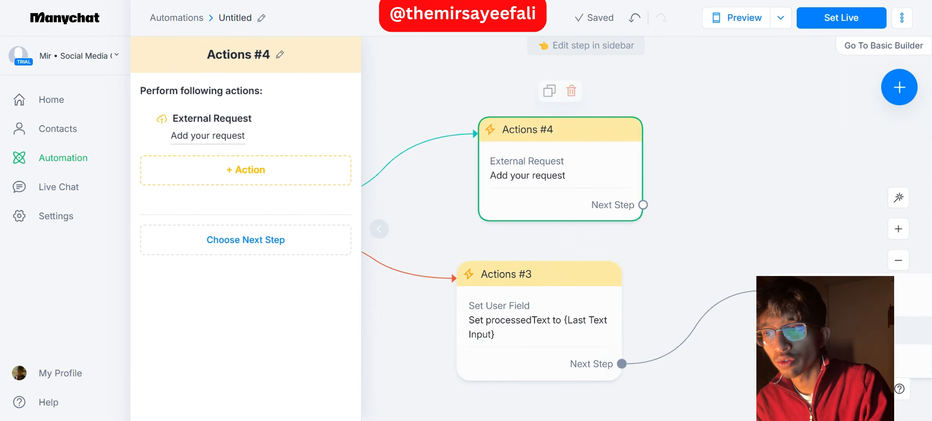
pyautogui.hscroll(-3, 560, 179)
pyautogui.scroll(-2, 559, 180)
pyautogui.hscroll(-4, 468, 140)
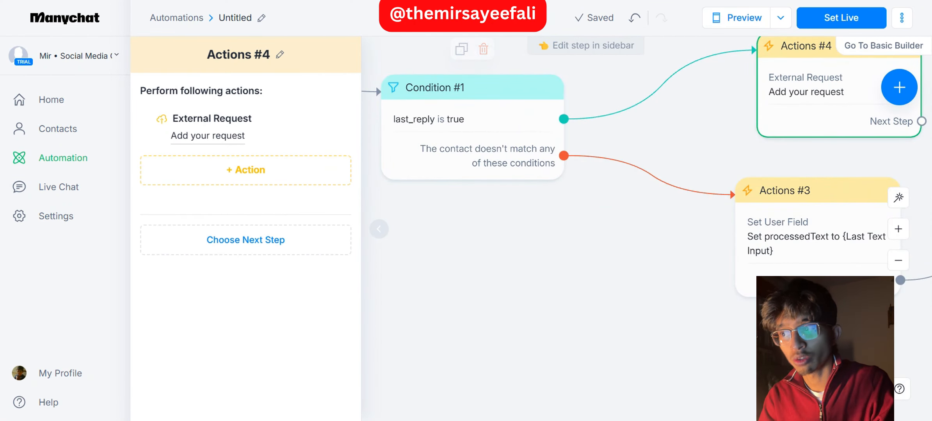
pyautogui.hscroll(8, 469, 141)
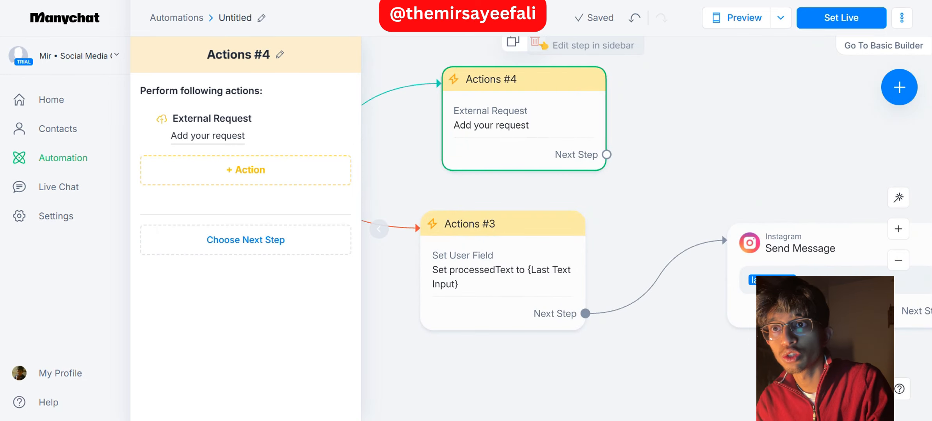
pyautogui.click(207, 136)
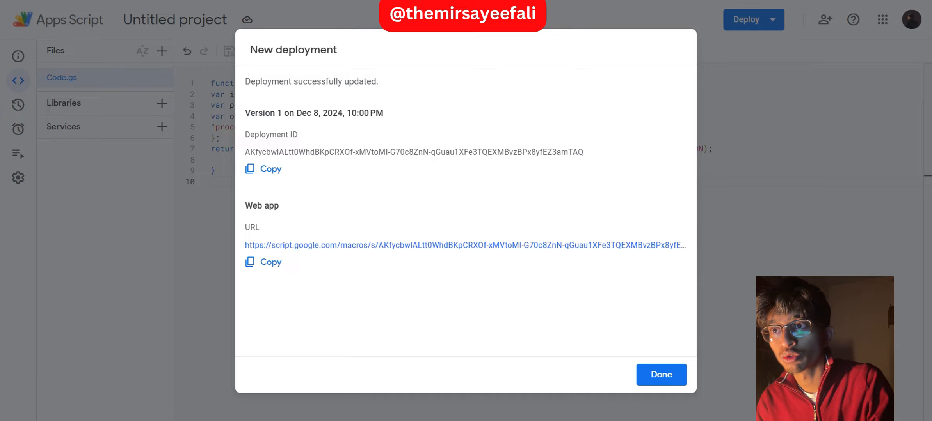
pyautogui.click(265, 262)
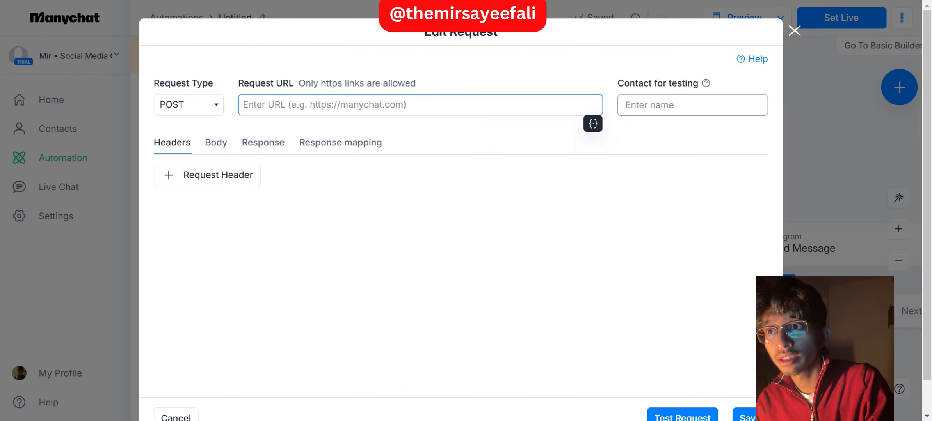
pyautogui.hotkey('ctrl', 'v')
pyautogui.click(546, 227)
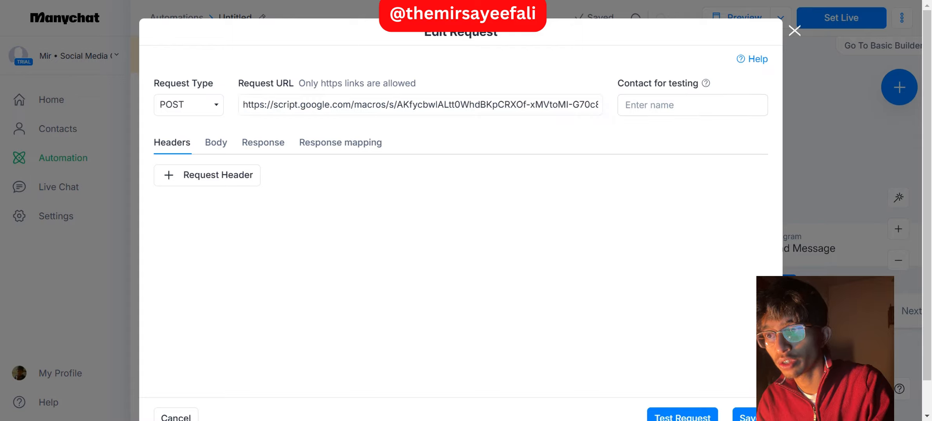
# Append ?userMessage to the end of the web app address in the Actions #4 request URL.
pyautogui.moveTo(551, 104); pyautogui.dragTo(615, 105)
pyautogui.click(579, 105)
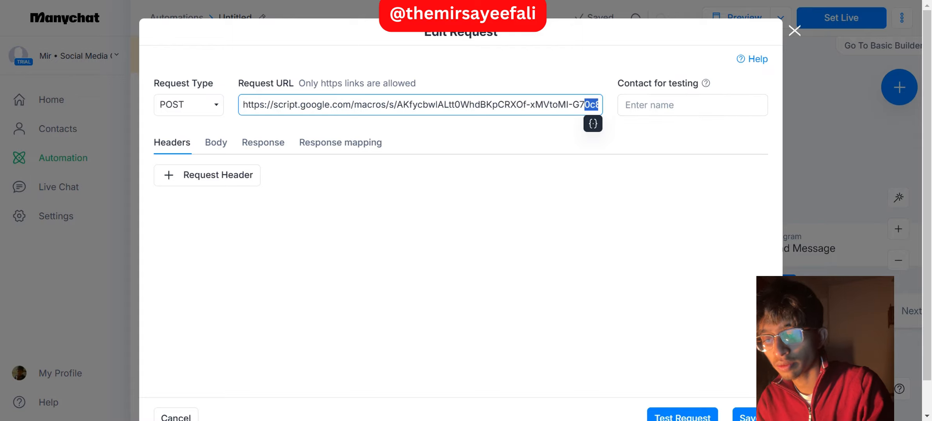
pyautogui.click(594, 105)
pyautogui.press('Right')
pyautogui.press('Right')
pyautogui.press('Right')
pyautogui.press('Right')
pyautogui.press('Right')
pyautogui.press('Right')
pyautogui.press('Right')
pyautogui.press('Right')
pyautogui.press('Right')
pyautogui.press('Right')
pyautogui.press('Right')
pyautogui.press('Right')
pyautogui.press('Right')
pyautogui.press('Right')
pyautogui.press('Right')
pyautogui.press('Right')
pyautogui.press('Right')
pyautogui.press('Right')
pyautogui.press('Right')
pyautogui.press('Right')
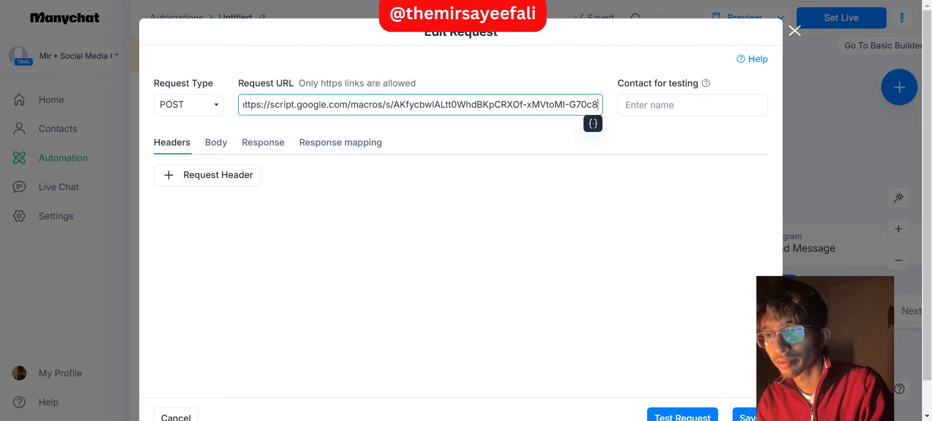
pyautogui.press('Right')
pyautogui.press('Right')
pyautogui.press('Right')
pyautogui.press('Right')
pyautogui.press('Right')
pyautogui.press('Right')
pyautogui.press('Right')
pyautogui.press('Right')
pyautogui.press('Right')
pyautogui.press('Right')
pyautogui.press('Right')
pyautogui.press('Right')
pyautogui.press('Right')
pyautogui.press('Right')
pyautogui.press('Right')
pyautogui.press('Right')
pyautogui.press('Right')
pyautogui.press('Right')
pyautogui.press('Right')
pyautogui.press('Right')
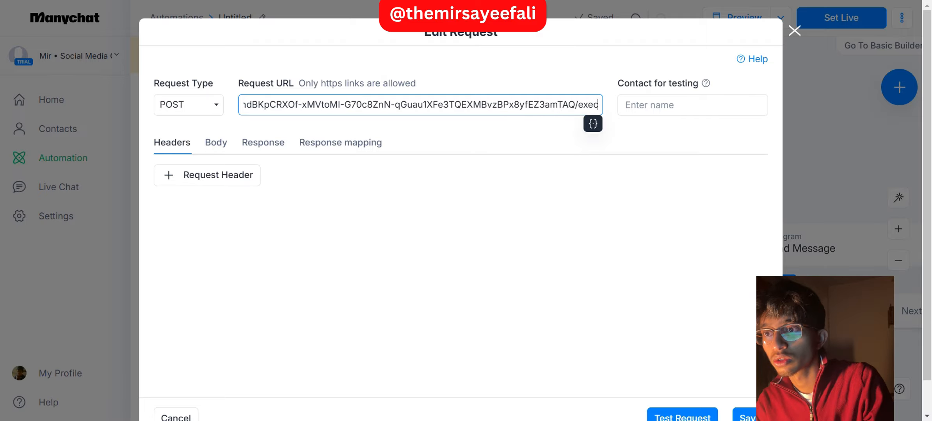
pyautogui.write('/')
pyautogui.press('BackSpace')
pyautogui.write('?jm=')
pyautogui.press('BackSpace')
pyautogui.press('BackSpace')
pyautogui.press('BackSpace')
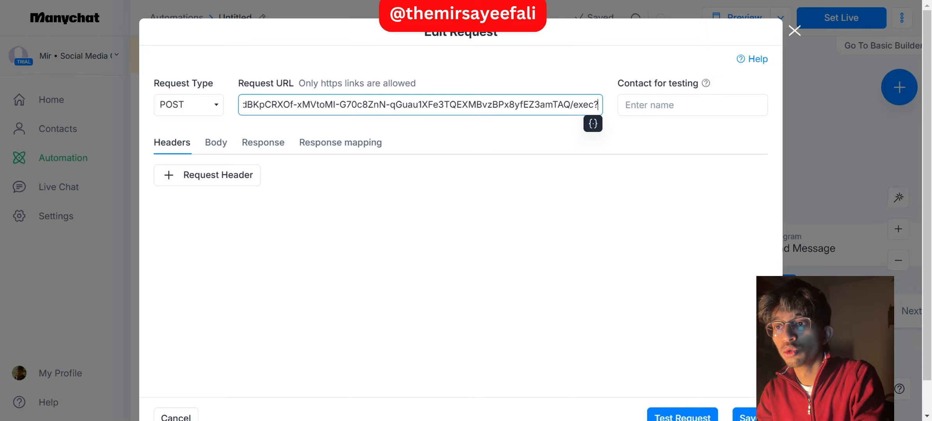
pyautogui.write('userme')
pyautogui.press('BackSpace')
pyautogui.press('BackSpace')
pyautogui.write('Message')
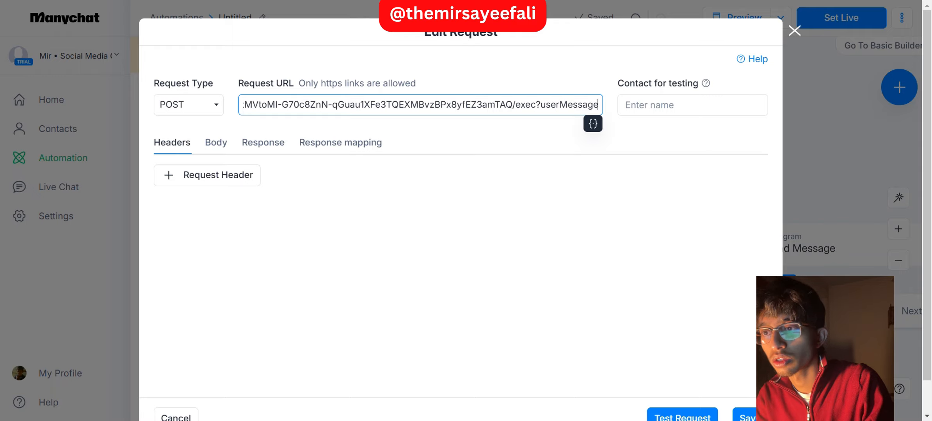
# Insert the Last Text Input system field after userMessage in the request URL.
pyautogui.click(594, 105)
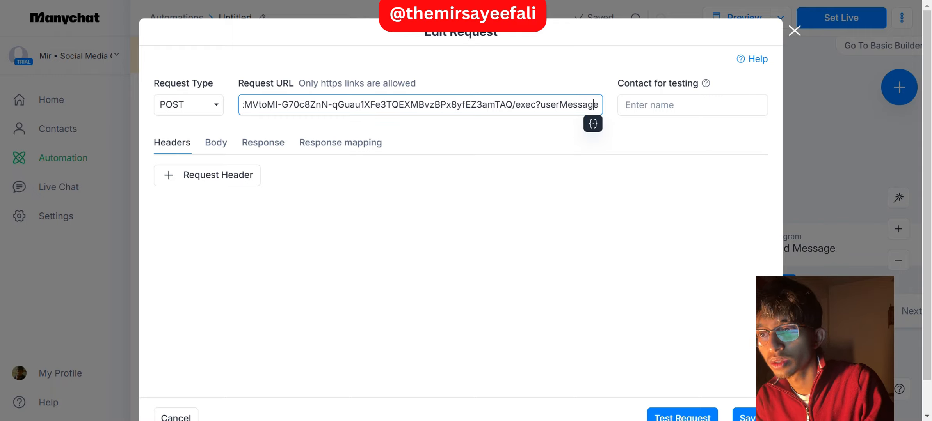
pyautogui.click(592, 124)
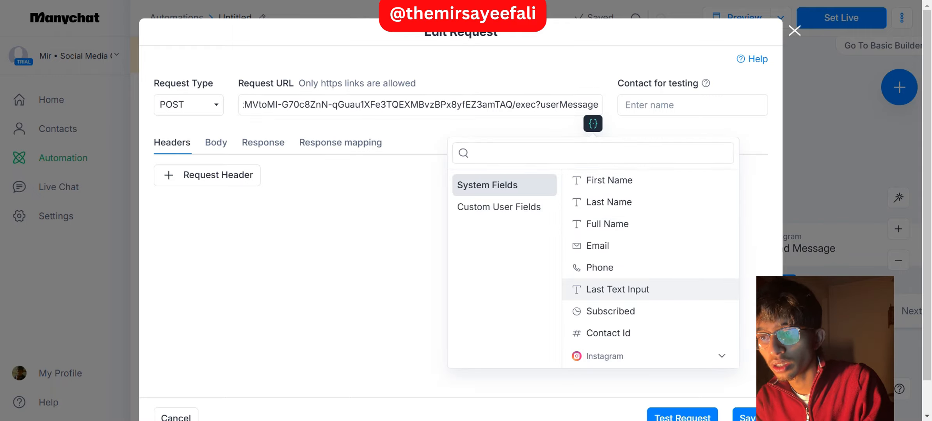
pyautogui.click(617, 289)
pyautogui.click(583, 104)
pyautogui.press('Right')
pyautogui.press('Right')
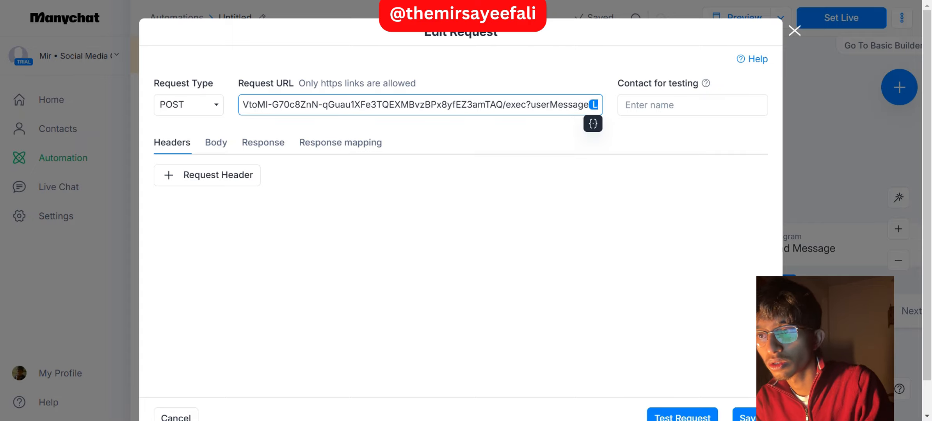
pyautogui.press('Right')
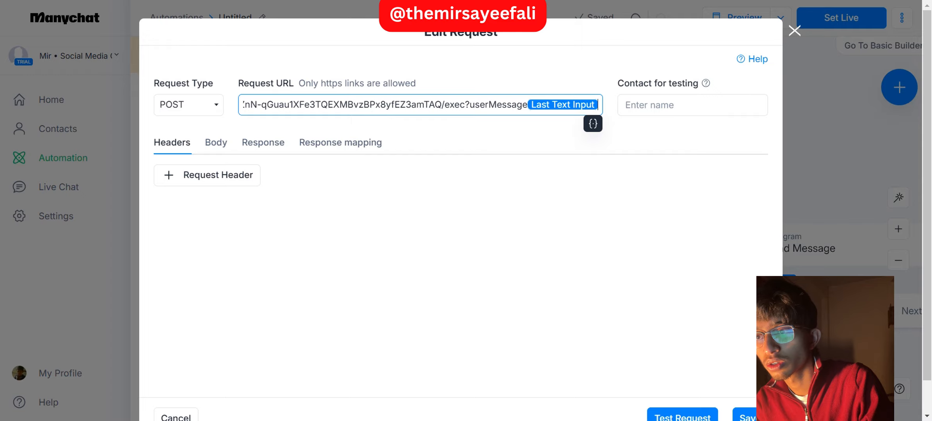
# Change the external request's type to GET, check its query part and save the request.
pyautogui.click(189, 104)
pyautogui.click(170, 140)
pyautogui.click(527, 105)
pyautogui.moveTo(465, 104); pyautogui.dragTo(598, 104)
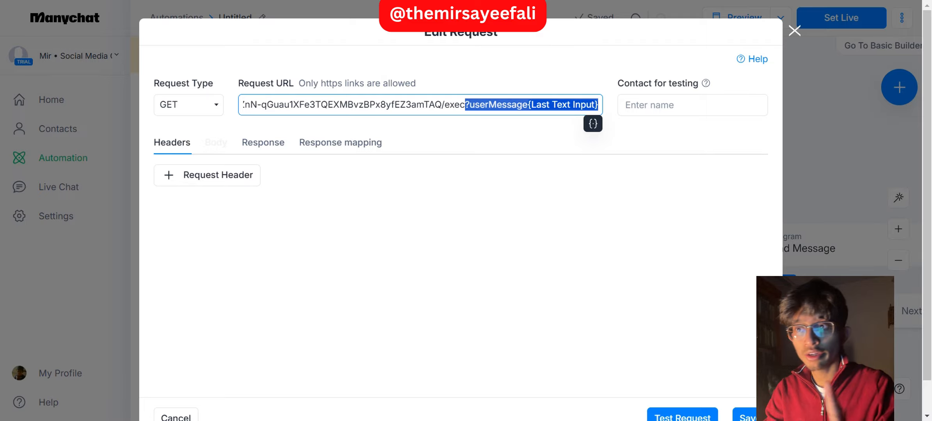
pyautogui.click(460, 242)
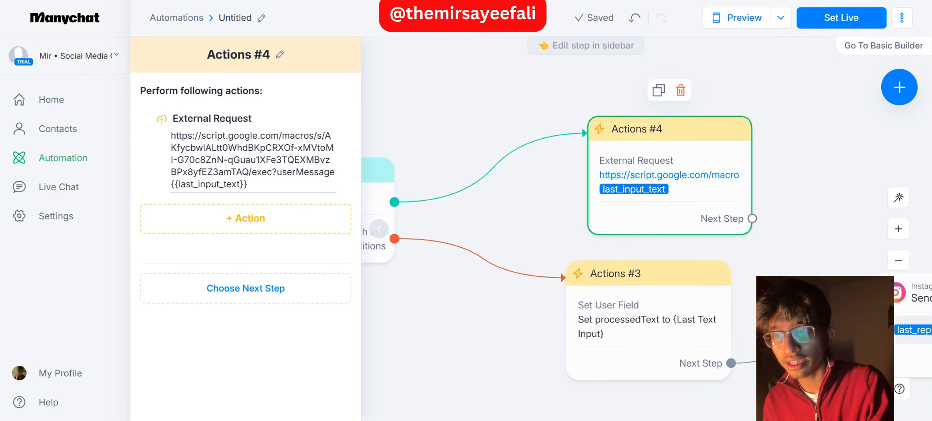
# Switch to Apps Script and review the doGet code and the web app's new deployment settings without deploying.
pyautogui.click(253, 166)
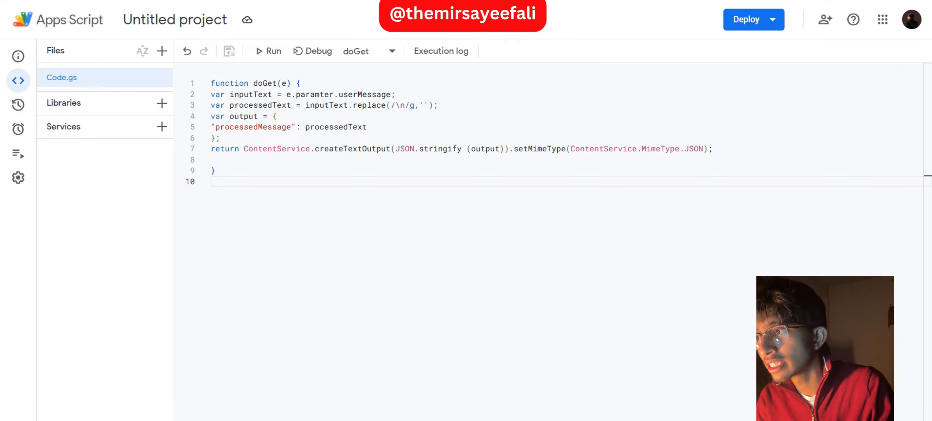
pyautogui.hotkey('ctrl', 'a')
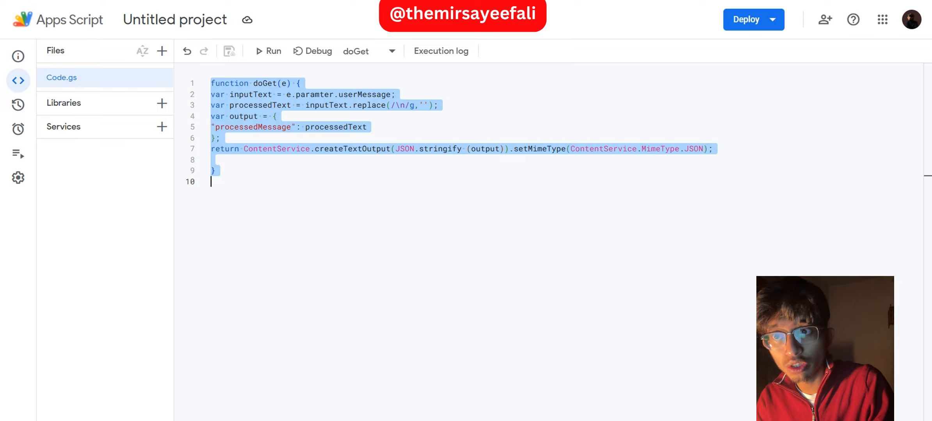
pyautogui.click(746, 19)
pyautogui.click(769, 48)
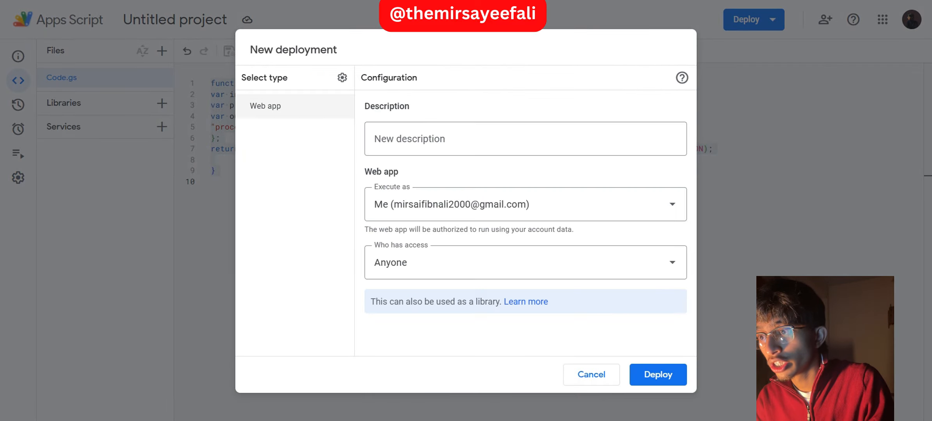
pyautogui.click(526, 139)
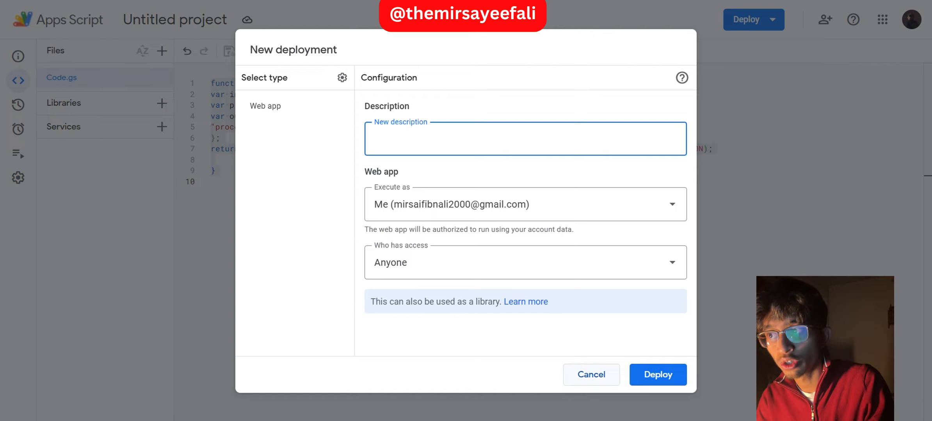
pyautogui.click(591, 375)
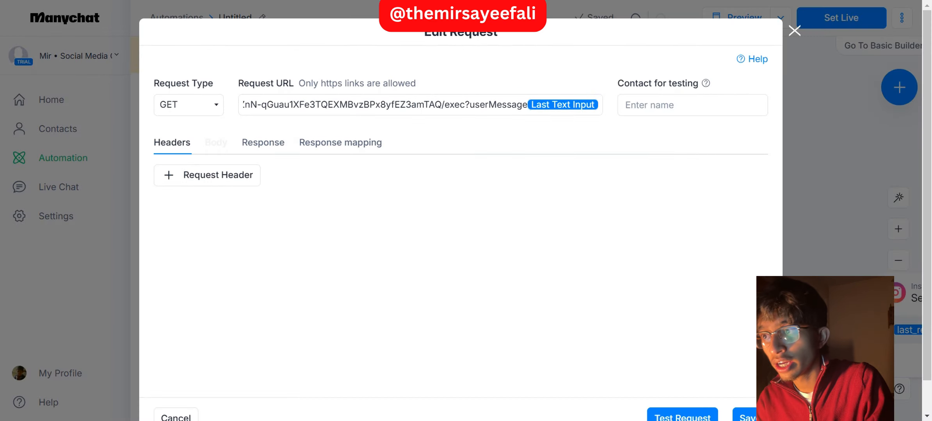
# Try a slash instead of the question mark after exec and remove the userMessage and Last Text Input part of the request URL.
pyautogui.click(470, 105)
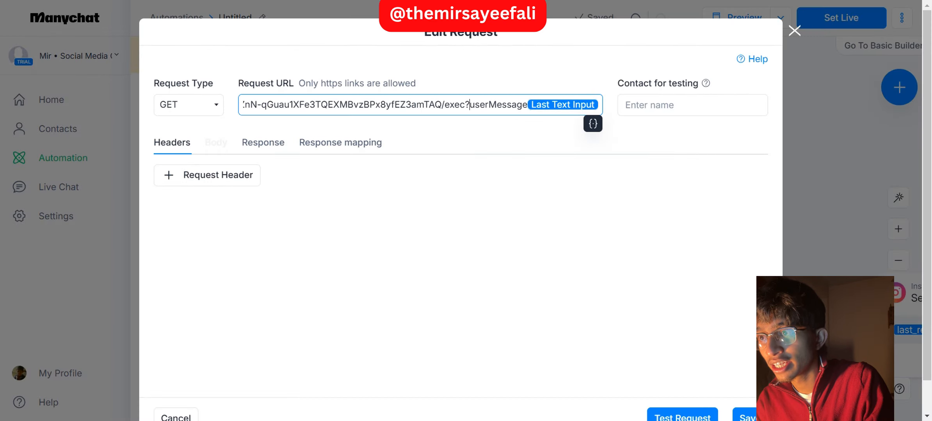
pyautogui.press('BackSpace')
pyautogui.write('/')
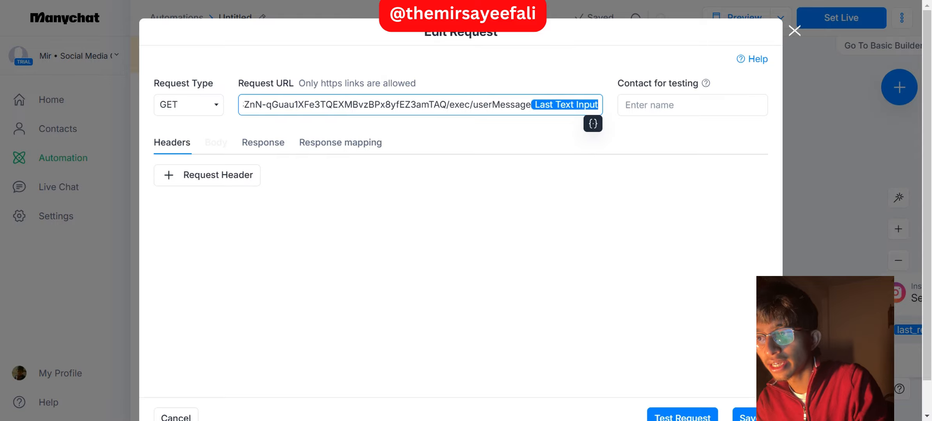
pyautogui.hotkey('ctrl', 'shift', 'Right')
pyautogui.hotkey('ctrl', 'shift', 'Right')
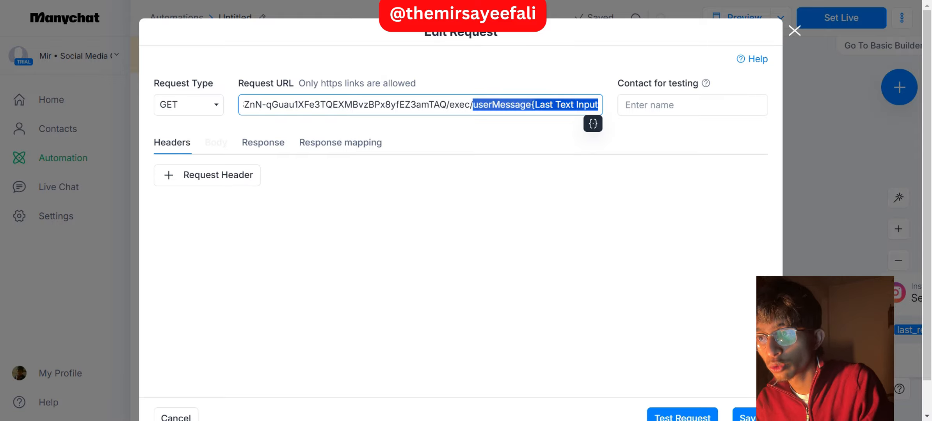
pyautogui.press('BackSpace')
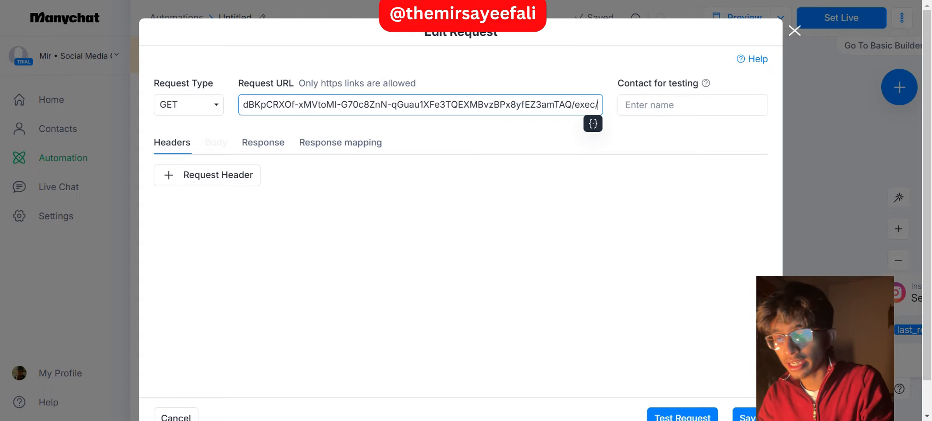
# Restore ?userMessage followed by a single Last Text Input field at the end of the request URL.
pyautogui.press('BackSpace')
pyautogui.write('?')
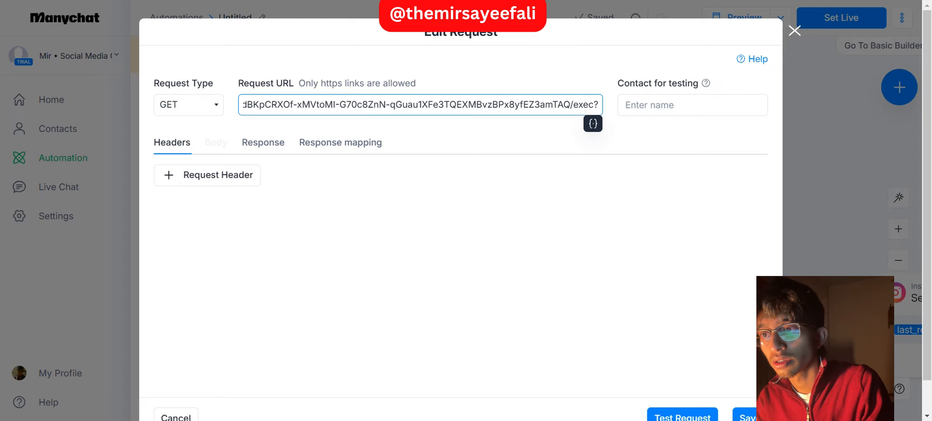
pyautogui.hotkey('ctrl', 'v')
pyautogui.hotkey('ctrl', 'v')
pyautogui.hotkey('ctrl', 'v')
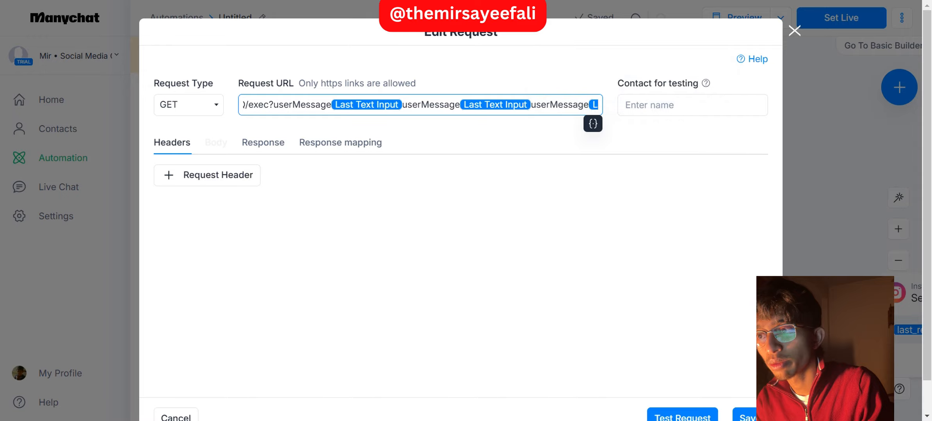
pyautogui.moveTo(402, 104); pyautogui.dragTo(655, 105)
pyautogui.press('BackSpace')
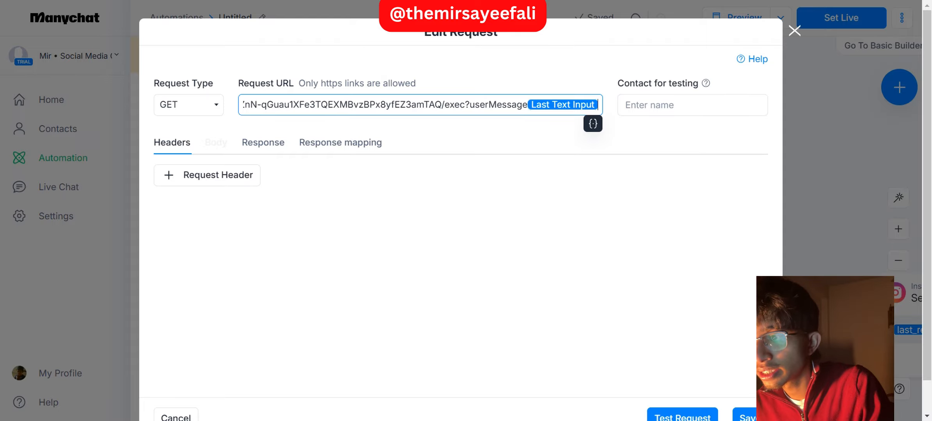
pyautogui.moveTo(465, 105); pyautogui.dragTo(599, 105)
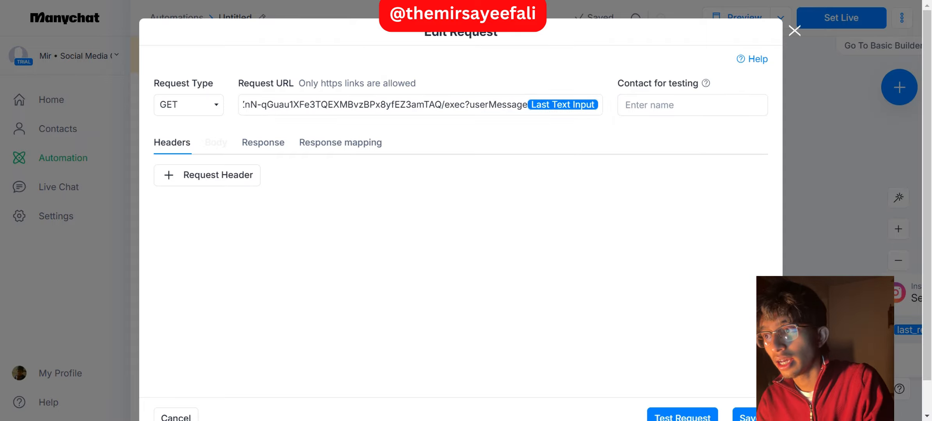
# Map the response JSONPath $.processedMessage to the custom field processedText and save the external request.
pyautogui.click(340, 142)
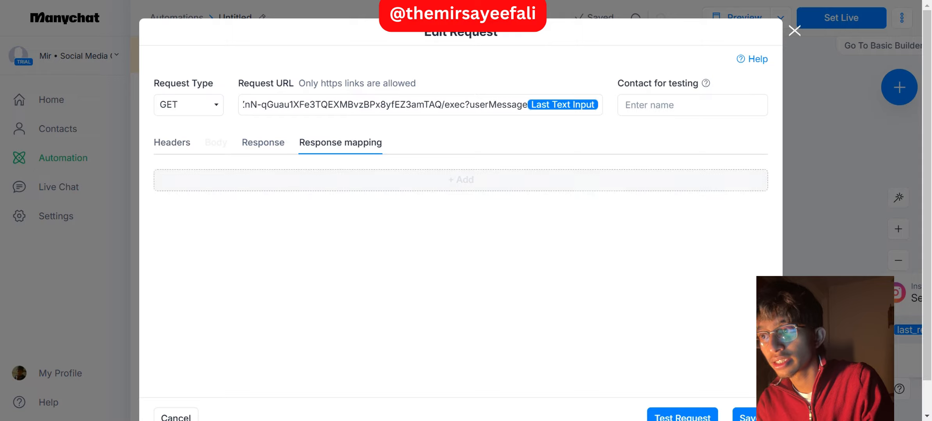
pyautogui.click(461, 180)
pyautogui.click(344, 192)
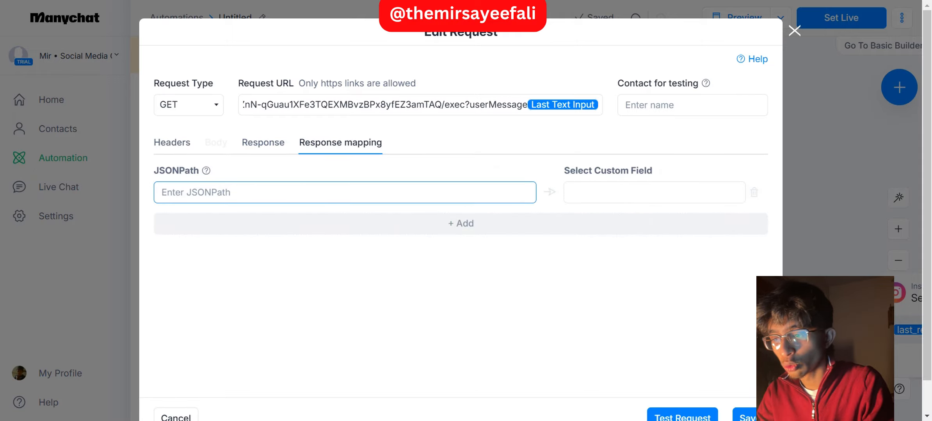
pyautogui.write('$.pro')
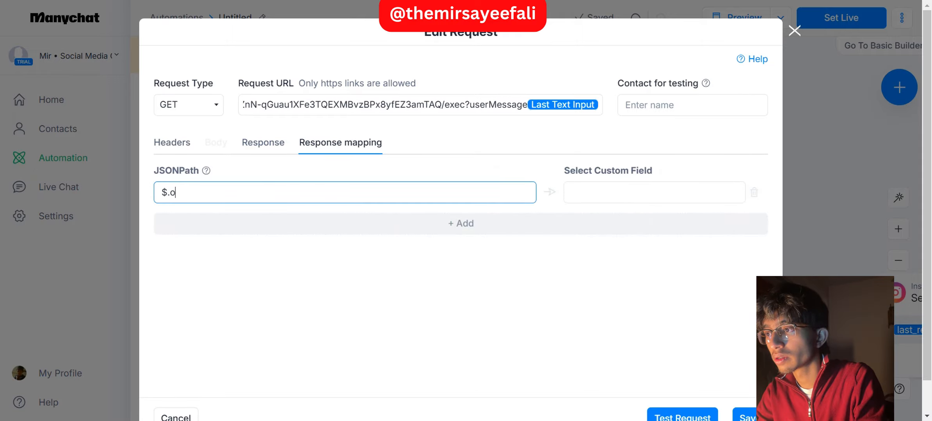
pyautogui.write('cessed')
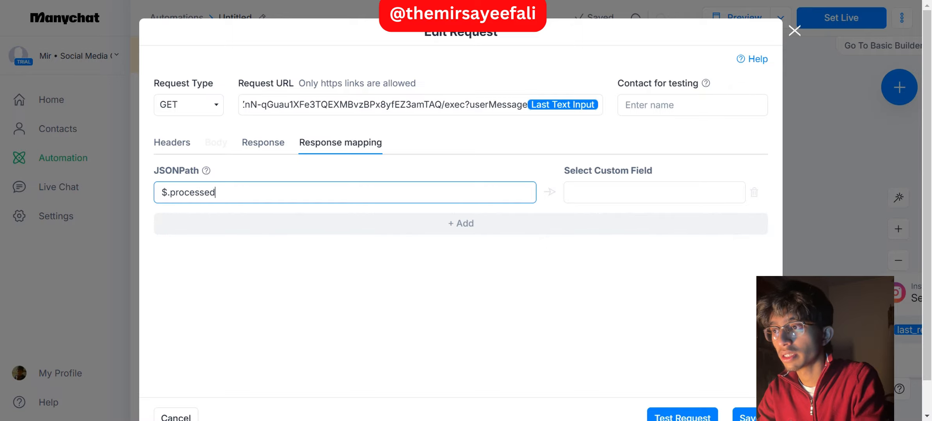
pyautogui.write('Message')
pyautogui.press('Tab')
pyautogui.click(654, 192)
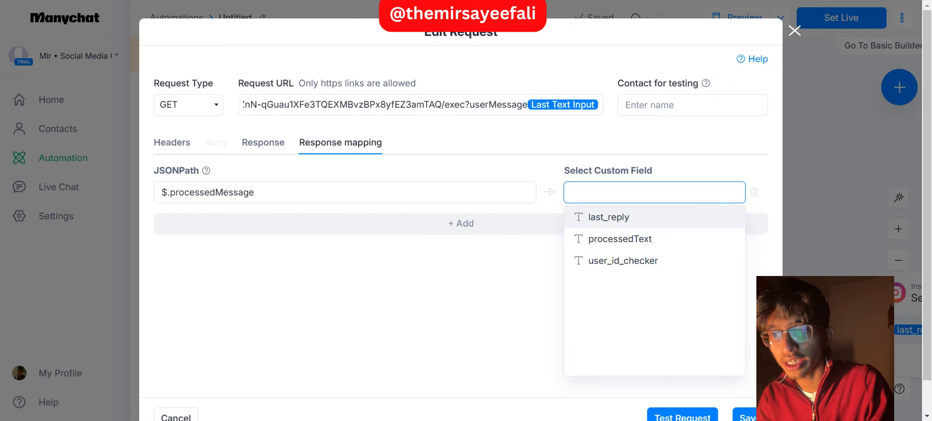
pyautogui.click(647, 239)
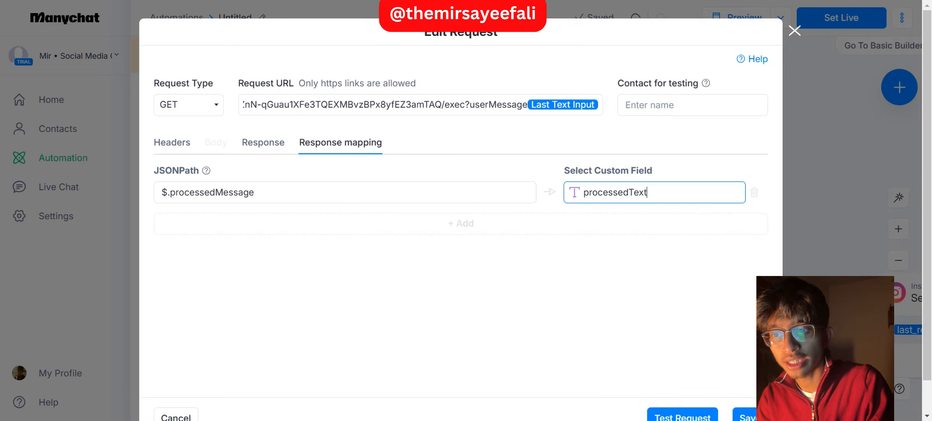
pyautogui.click(744, 417)
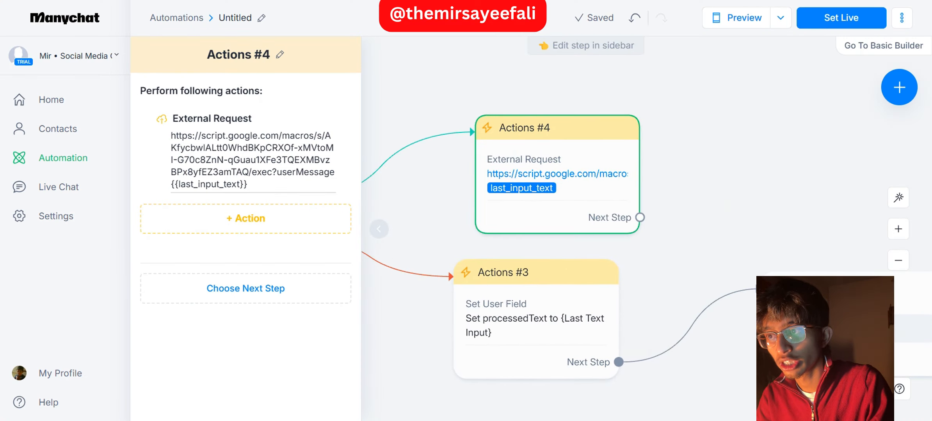
# Duplicate the Actions #2 step, place the copy beyond Actions #4 and connect Actions #4's next step to it.
pyautogui.hscroll(-18, 586, 234)
pyautogui.scroll(-7, 585, 234)
pyautogui.scroll(11, 469, 234)
pyautogui.click(468, 234)
pyautogui.hscroll(10, 469, 234)
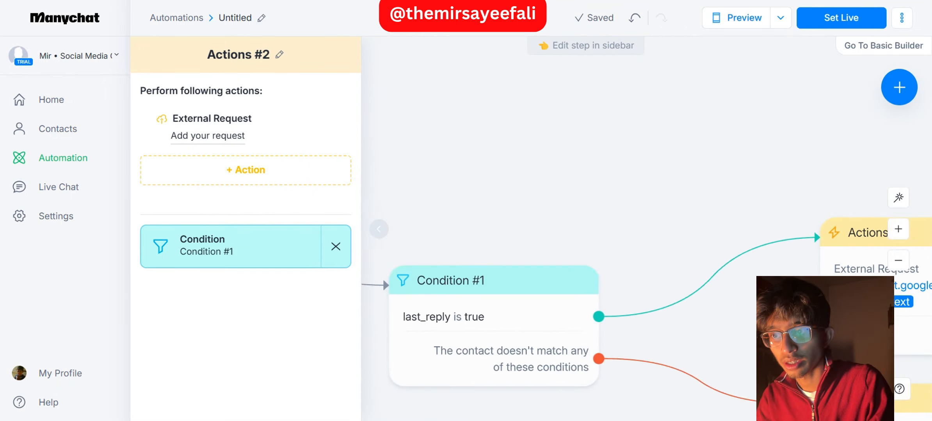
pyautogui.hscroll(6, 585, 234)
pyautogui.hotkey('ctrl', 'v')
pyautogui.hscroll(5, 585, 234)
pyautogui.scroll(-2, 585, 234)
pyautogui.moveTo(523, 167)
pyautogui.mouseDown()
pyautogui.moveTo(741, 132)
pyautogui.moveTo(777, 134)
pyautogui.mouseUp()
pyautogui.moveTo(588, 238); pyautogui.dragTo(745, 142)
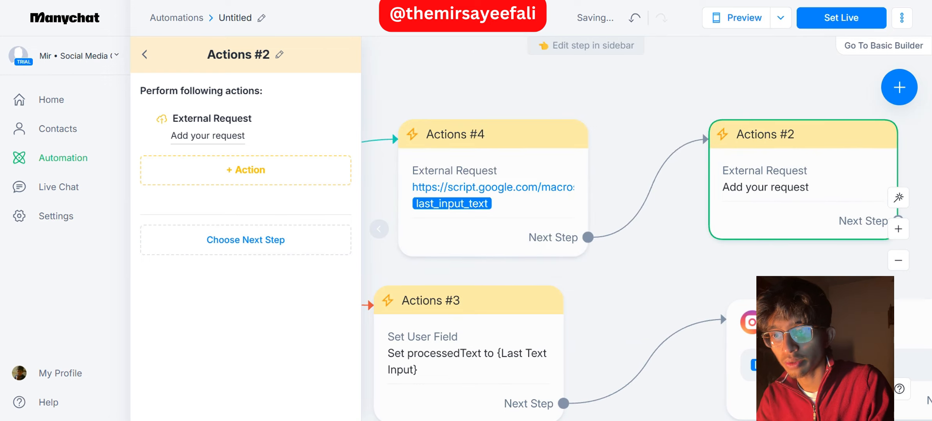
# Connect the copied Actions #2 step's next step to the Instagram Send Message block.
pyautogui.hscroll(4, 624, 234)
pyautogui.scroll(-1, 625, 234)
pyautogui.moveTo(633, 106); pyautogui.dragTo(617, 52)
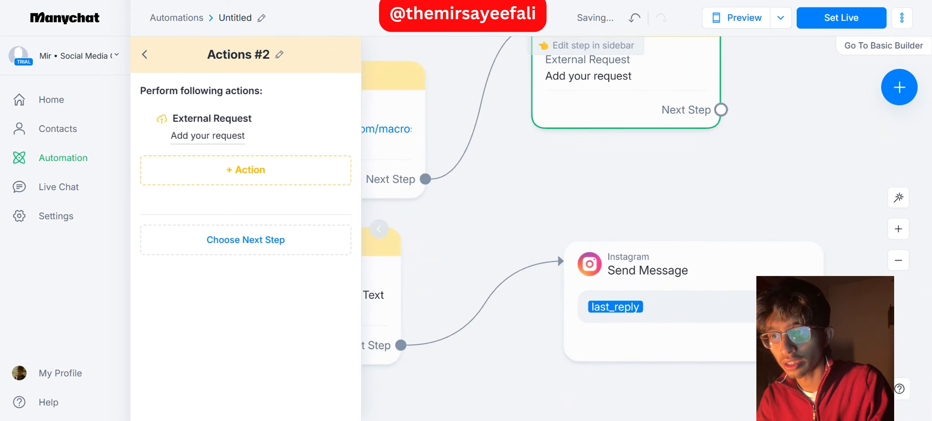
pyautogui.click(581, 262)
pyautogui.scroll(-4, 734, 204)
pyautogui.scroll(4, 561, 191)
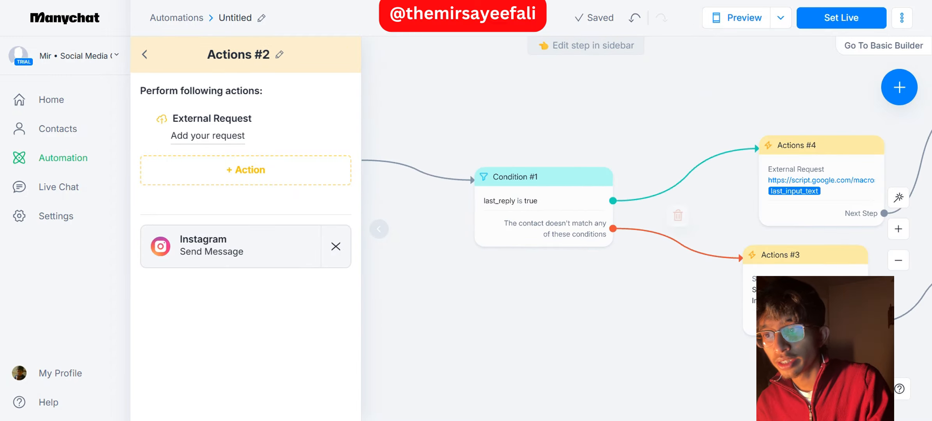
# Review the flow from the Instagram message trigger through Actions and Actions #1 to the user_id_checker condition and its two Actions #2 branches.
pyautogui.scroll(-5, 649, 288)
pyautogui.moveTo(566, 288); pyautogui.dragTo(844, 224)
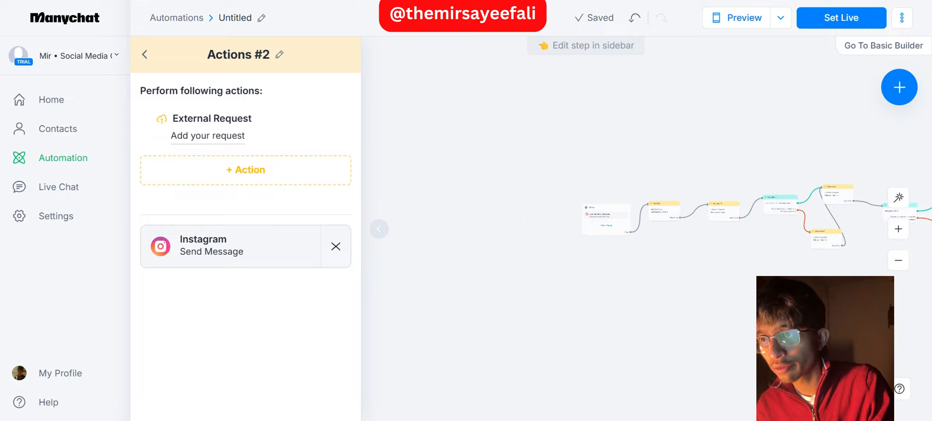
pyautogui.scroll(5, 624, 279)
pyautogui.moveTo(621, 218); pyautogui.dragTo(636, 266)
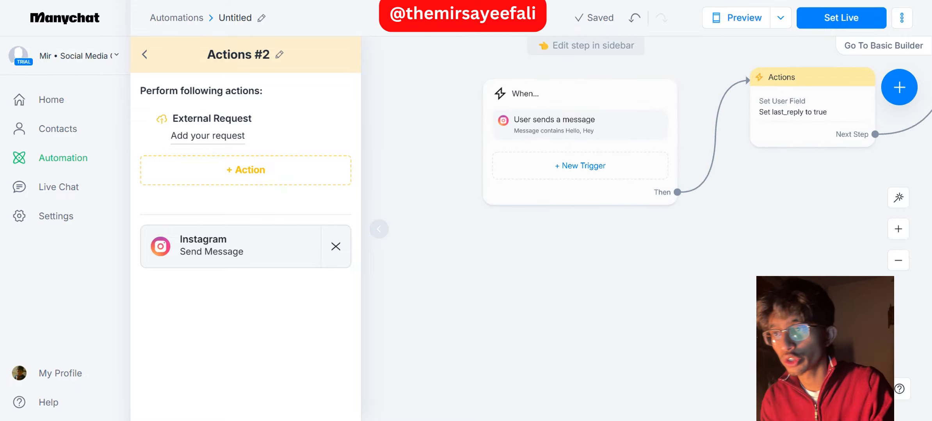
pyautogui.moveTo(644, 240); pyautogui.dragTo(554, 247)
pyautogui.moveTo(648, 227); pyautogui.dragTo(492, 268)
pyautogui.moveTo(624, 238); pyautogui.dragTo(435, 231)
pyautogui.moveTo(616, 219); pyautogui.dragTo(433, 262)
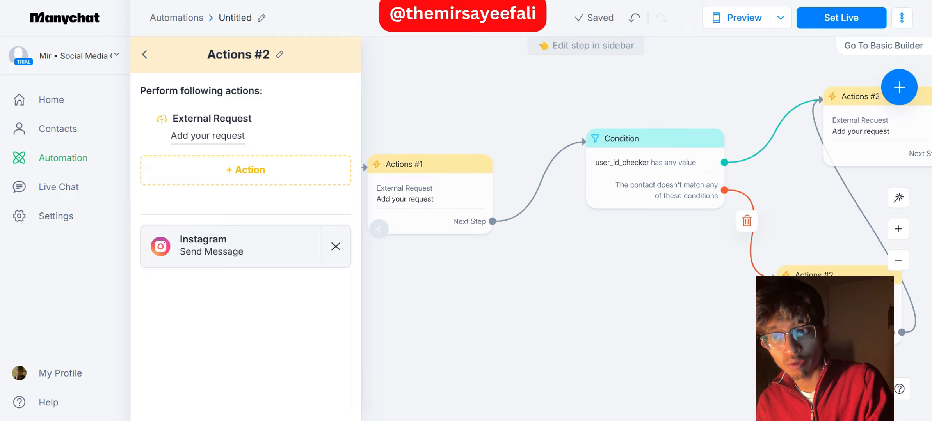
pyautogui.moveTo(800, 219); pyautogui.dragTo(687, 246)
pyautogui.moveTo(753, 245); pyautogui.dragTo(619, 214)
pyautogui.moveTo(702, 241); pyautogui.dragTo(679, 231)
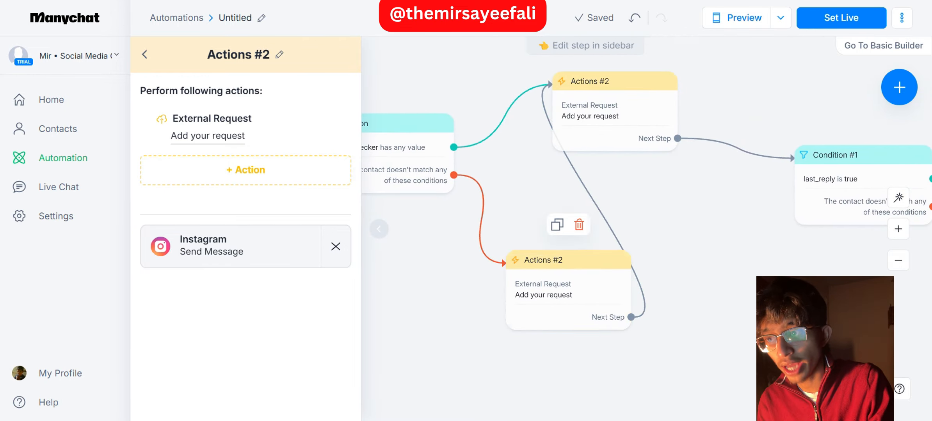
pyautogui.moveTo(522, 213); pyautogui.dragTo(600, 297)
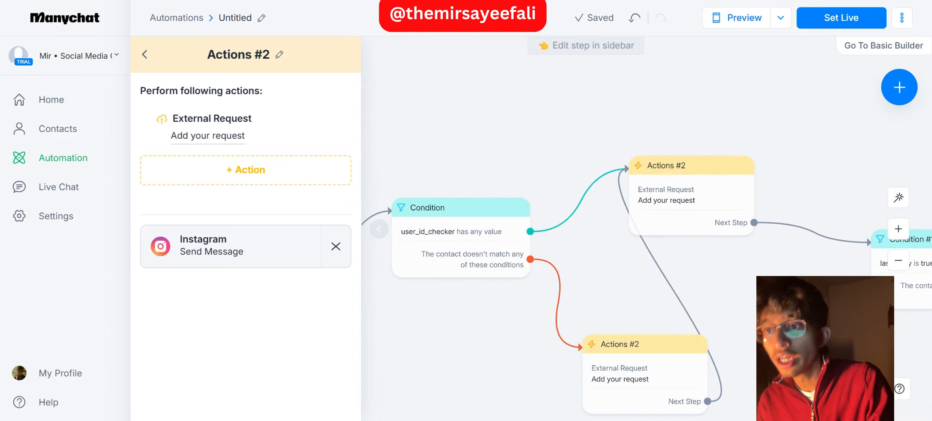
# Examine both Condition #1 branches through Actions #4, the copied Actions #2 and Actions #3 to the Instagram Send Message block.
pyautogui.moveTo(815, 281); pyautogui.dragTo(540, 203)
pyautogui.moveTo(663, 266); pyautogui.dragTo(537, 236)
pyautogui.moveTo(640, 234); pyautogui.dragTo(551, 239)
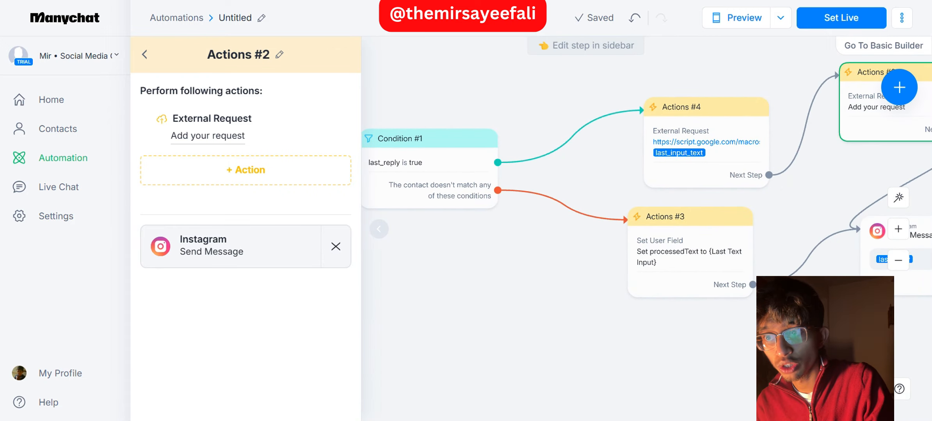
pyautogui.moveTo(585, 187); pyautogui.dragTo(465, 234)
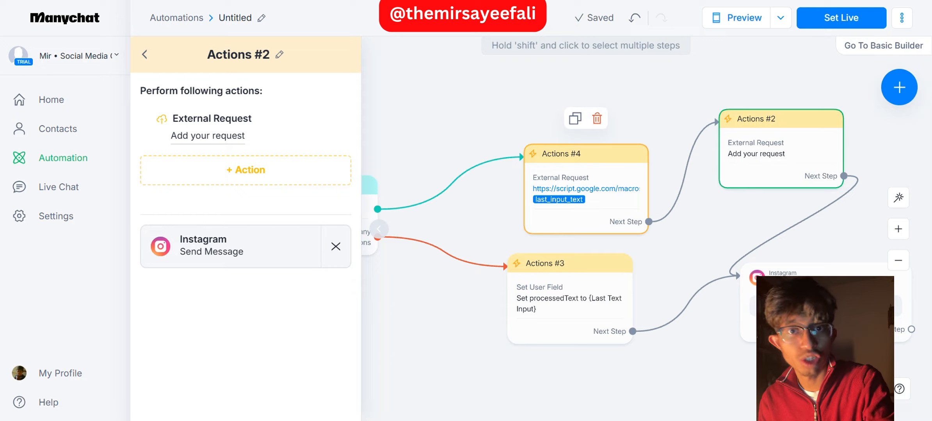
pyautogui.moveTo(681, 142); pyautogui.dragTo(647, 146)
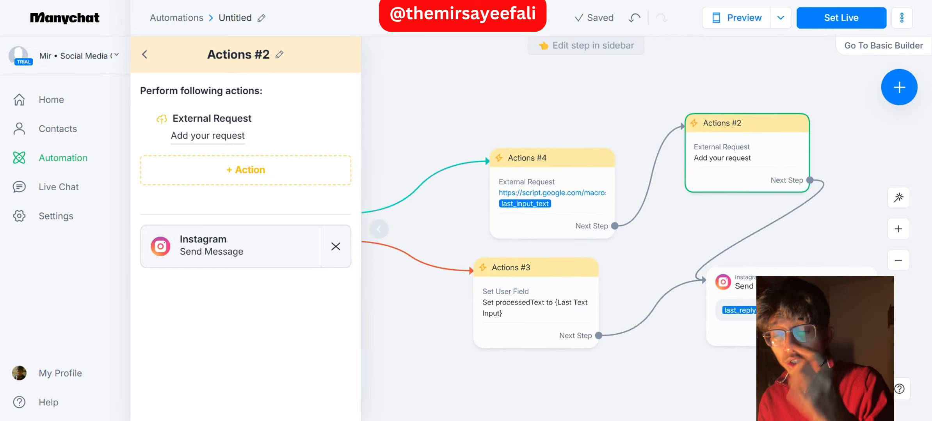
pyautogui.moveTo(641, 168); pyautogui.dragTo(600, 178)
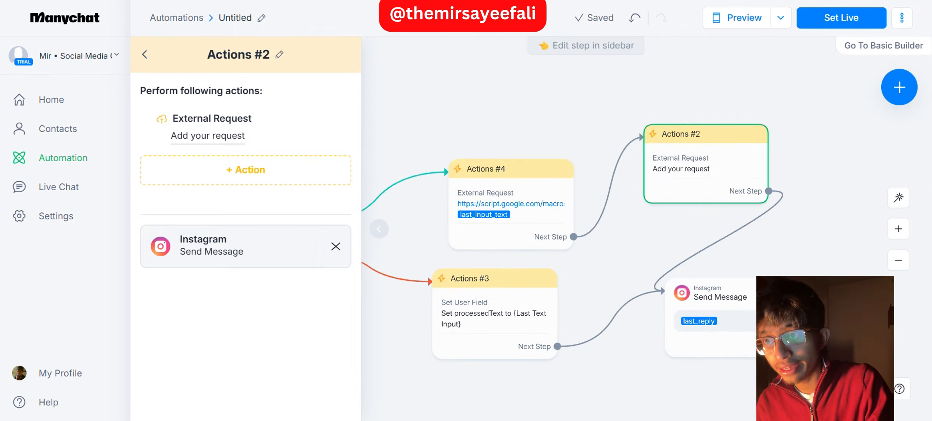
pyautogui.moveTo(775, 172); pyautogui.dragTo(659, 128)
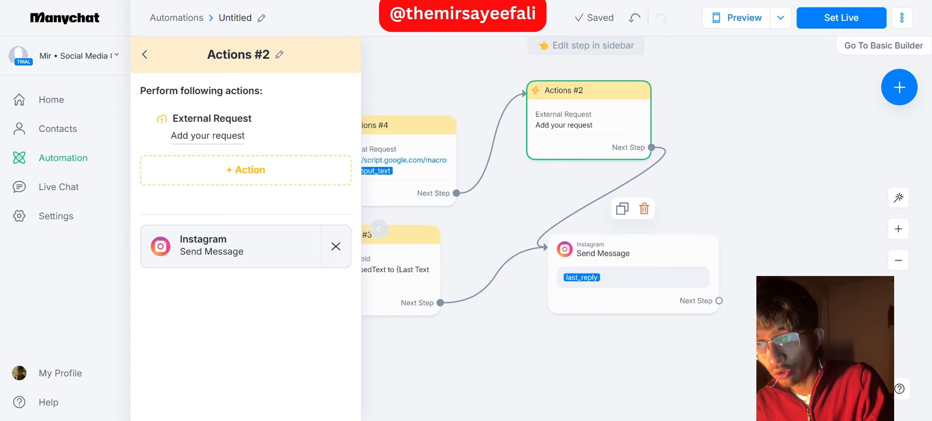
# Recheck the chain from the last_reply action through Actions #1 and the user_id_checker condition to Condition #1.
pyautogui.moveTo(632, 344); pyautogui.dragTo(695, 289)
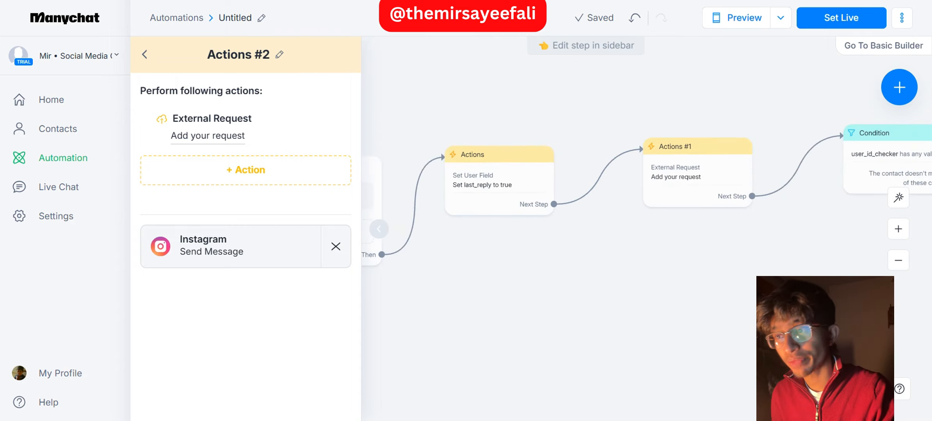
pyautogui.moveTo(624, 312); pyautogui.dragTo(560, 311)
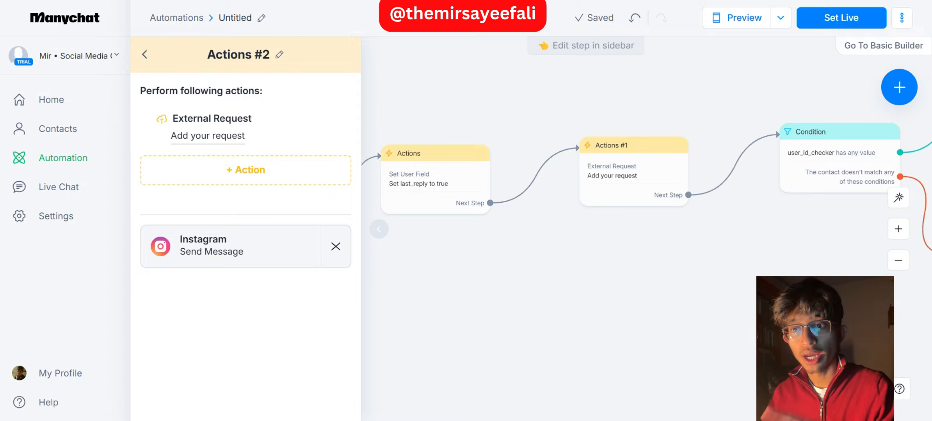
pyautogui.hscroll(3, 528, 168)
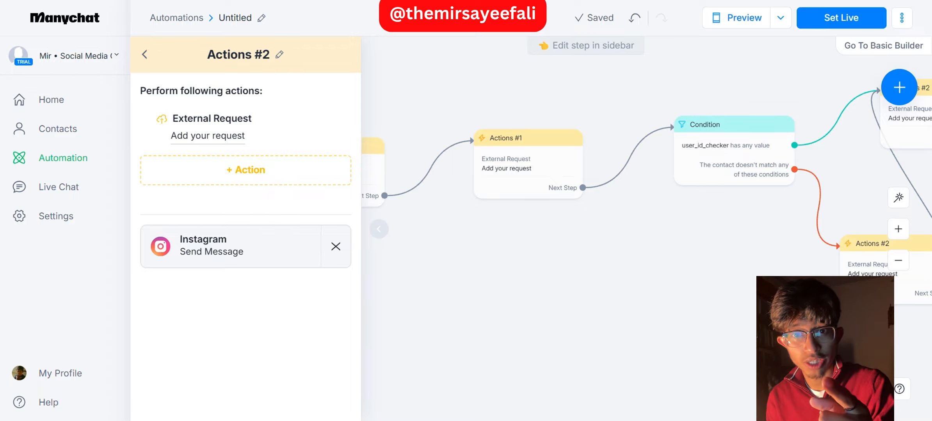
pyautogui.hscroll(5, 624, 235)
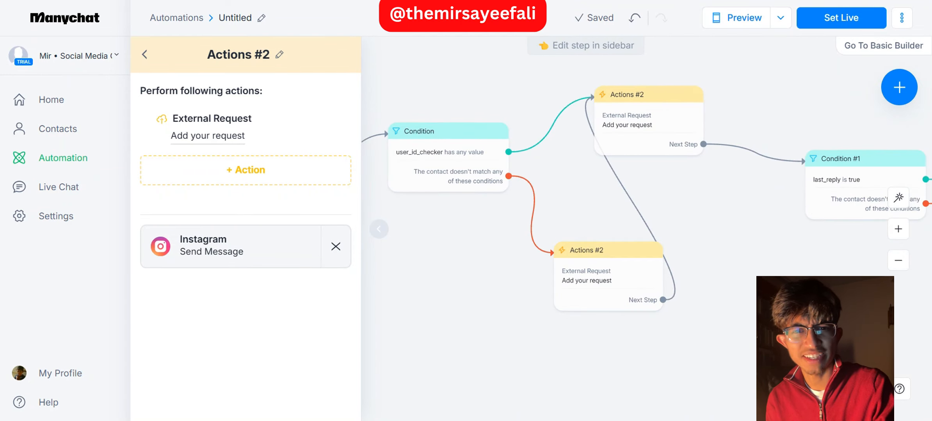
pyautogui.scroll(2, 703, 300)
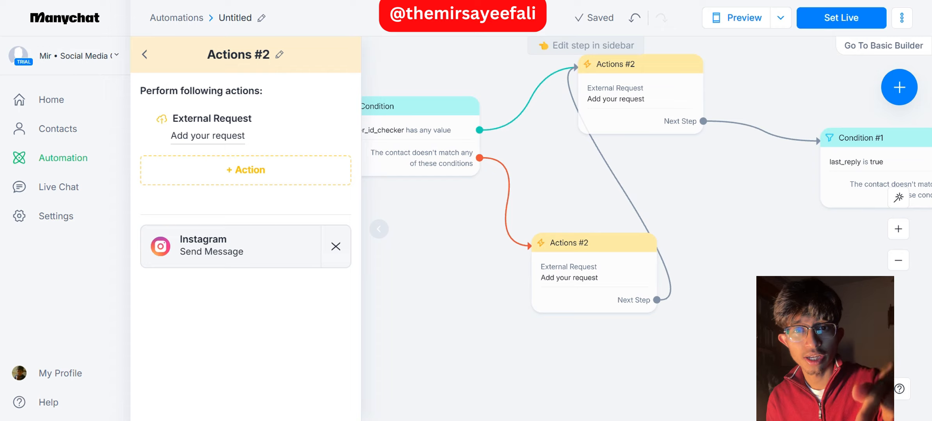
pyautogui.moveTo(702, 300); pyautogui.dragTo(653, 308)
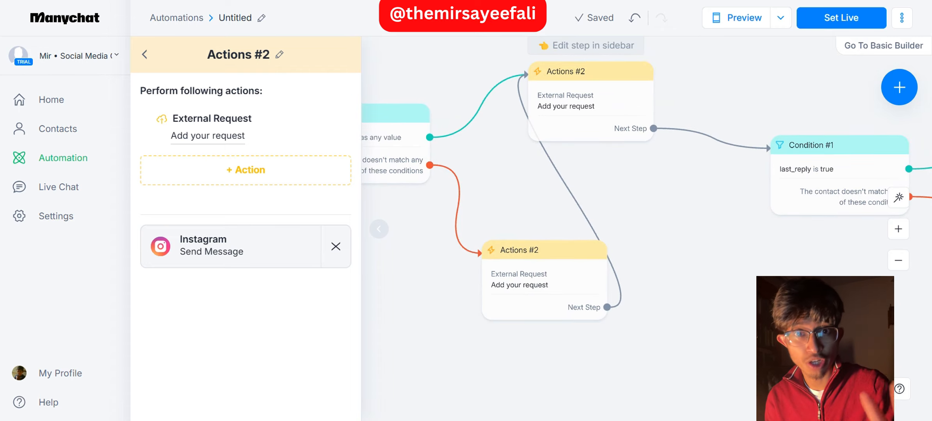